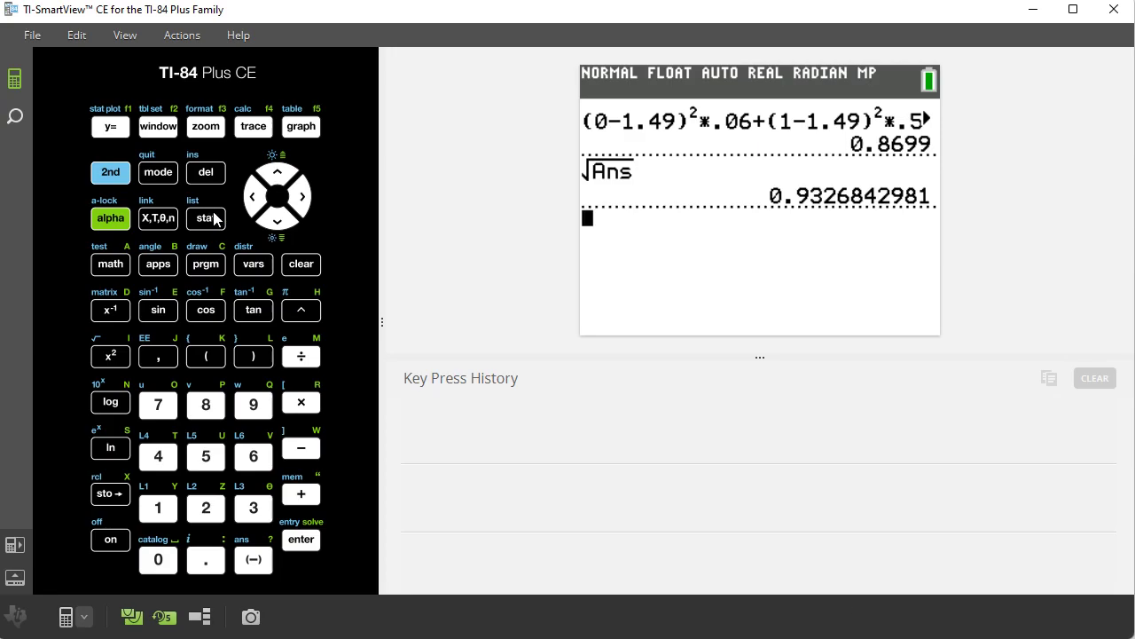
# - Open the STAT list editor and move the cursor into list L4
pyautogui.click(213, 221)
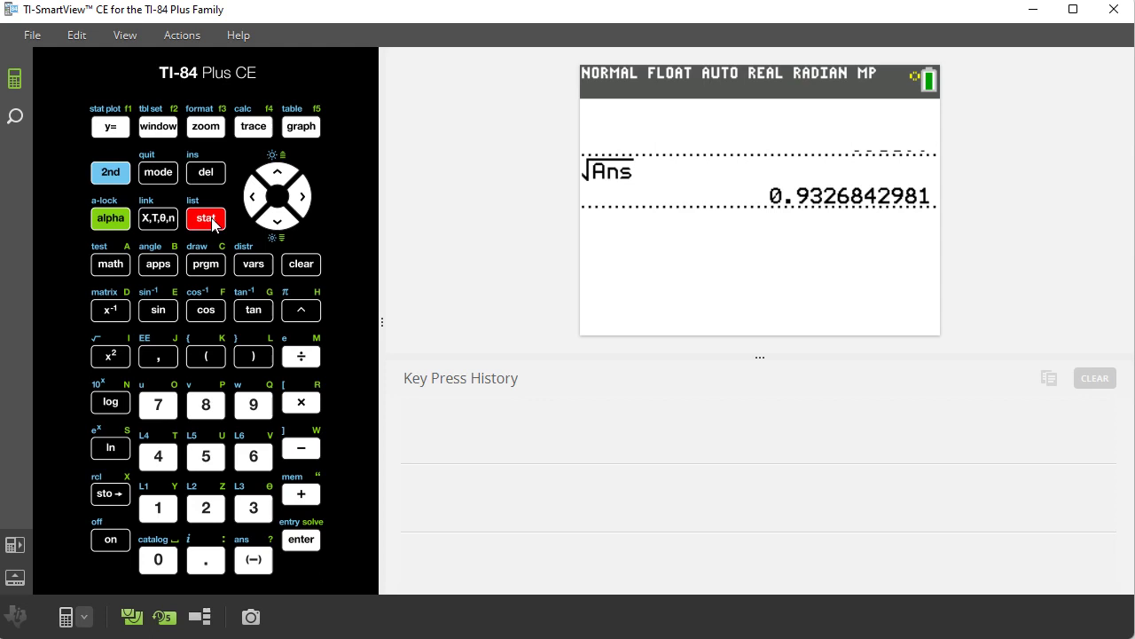
pyautogui.click(304, 541)
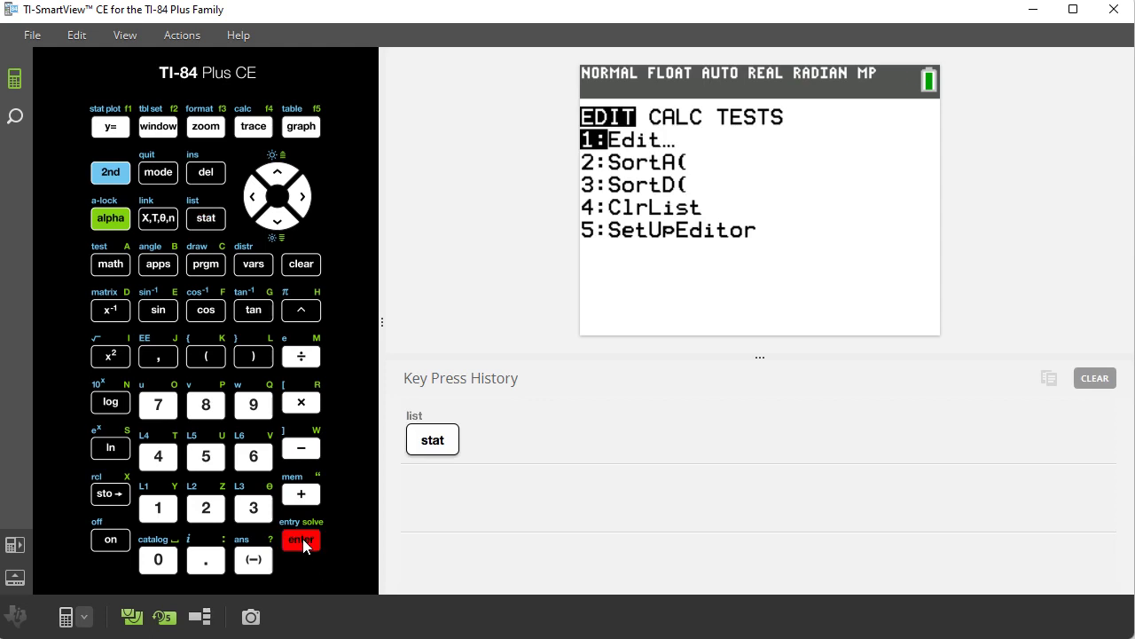
pyautogui.click(304, 197)
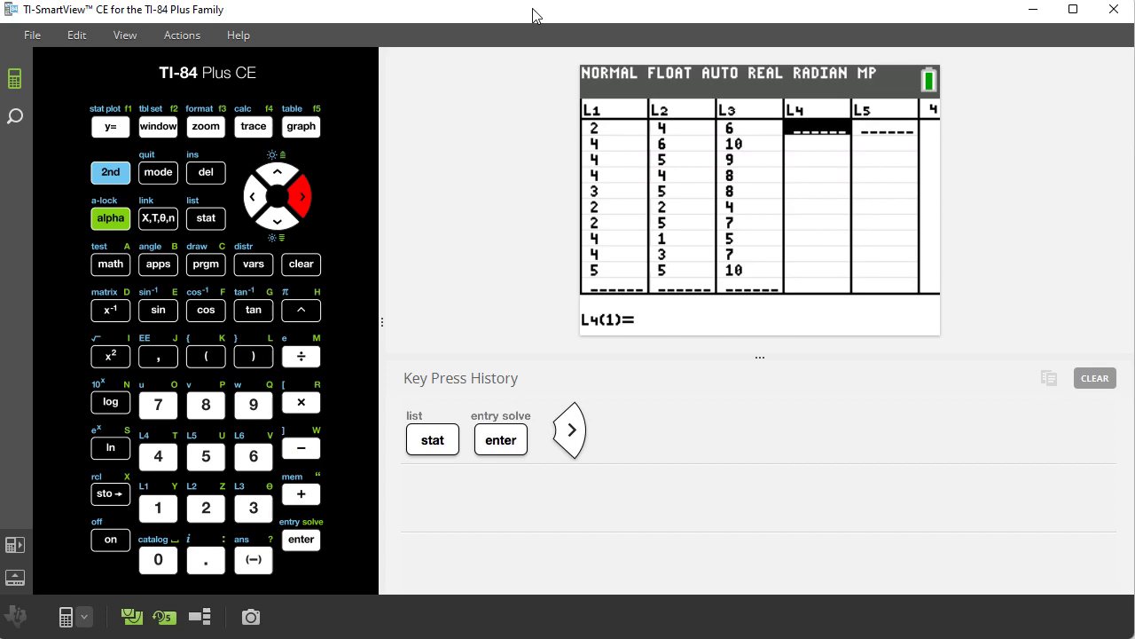
pyautogui.moveTo(537, 14); pyautogui.dragTo(681, 12)
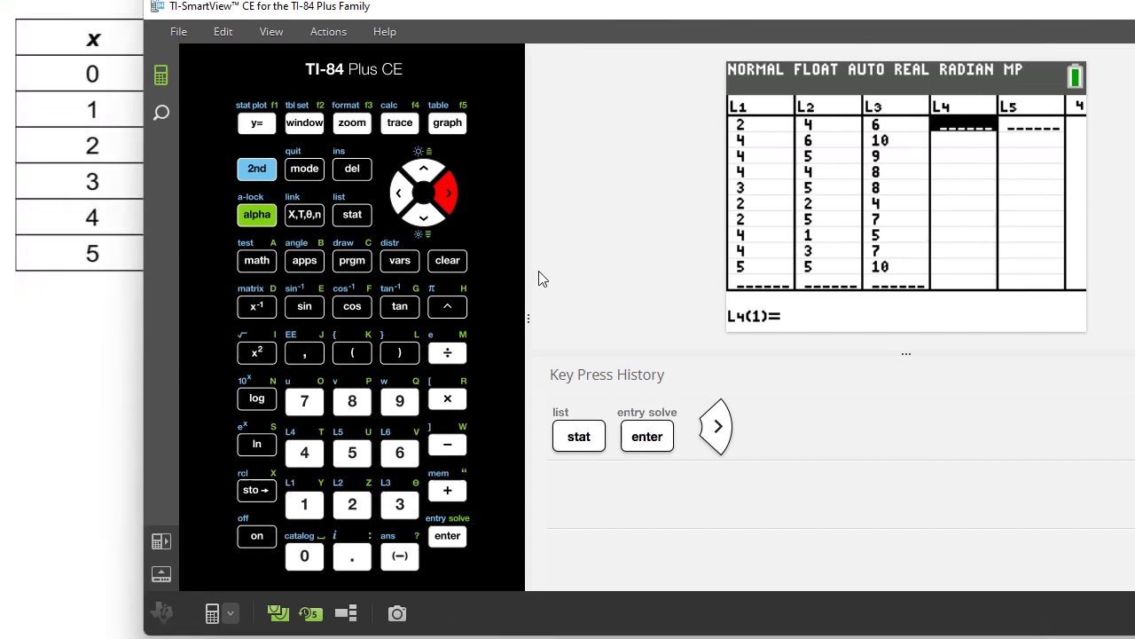
# - Enter the values 0, 1, 2, 3, 4, 5 into list L4
pyautogui.click(304, 557)
pyautogui.click(447, 536)
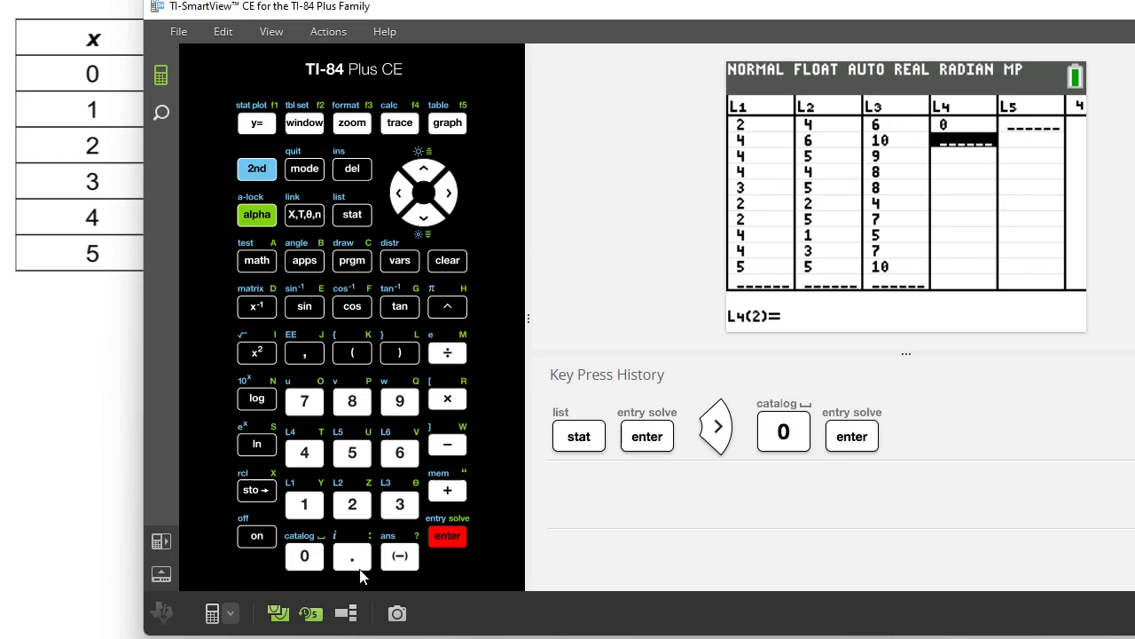
pyautogui.click(304, 504)
pyautogui.click(447, 536)
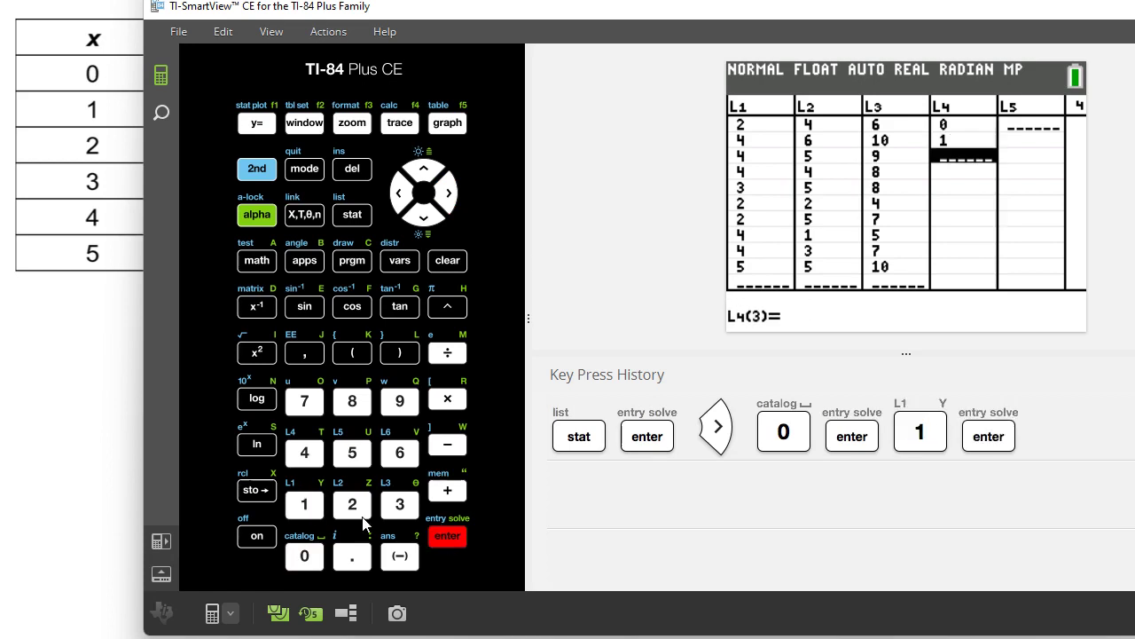
pyautogui.click(352, 504)
pyautogui.click(447, 536)
pyautogui.click(399, 504)
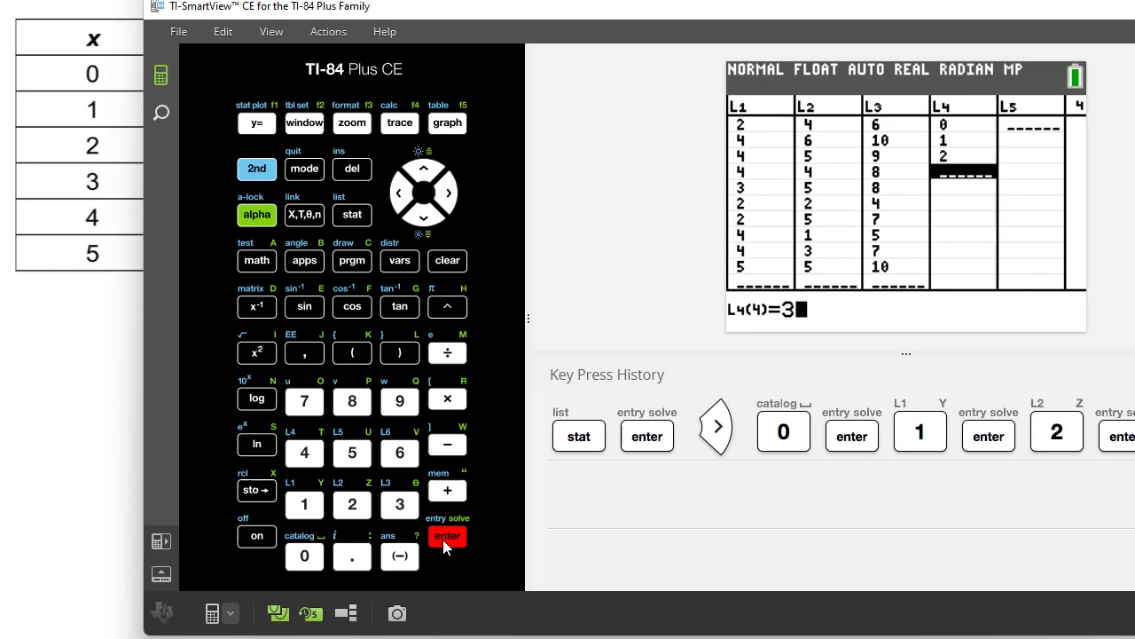
pyautogui.click(447, 536)
pyautogui.click(304, 452)
pyautogui.click(447, 536)
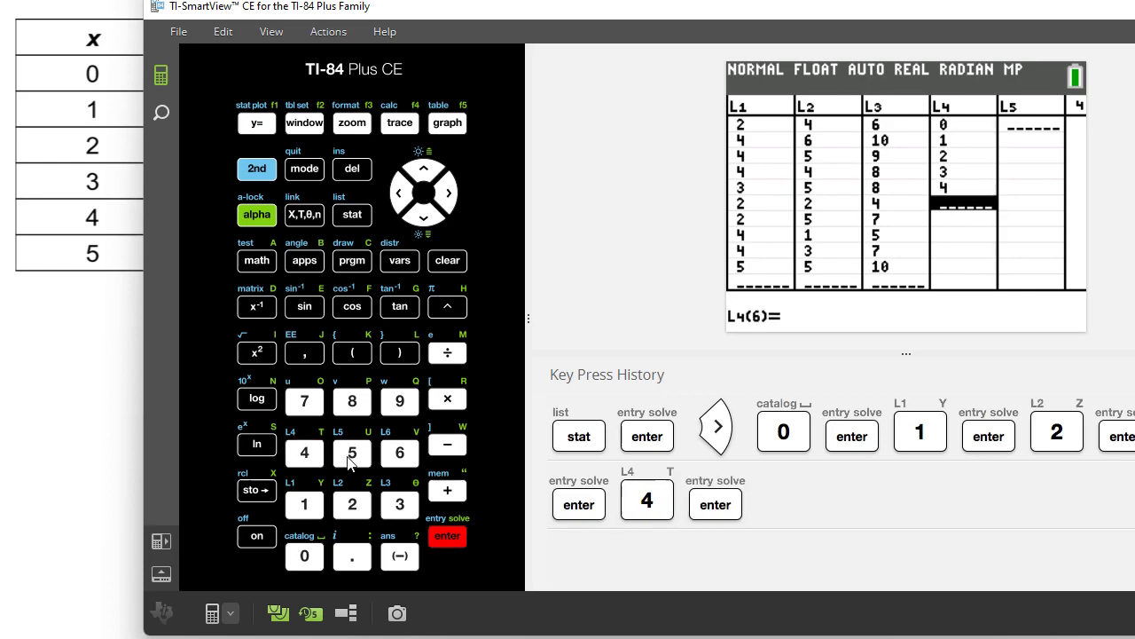
pyautogui.click(351, 454)
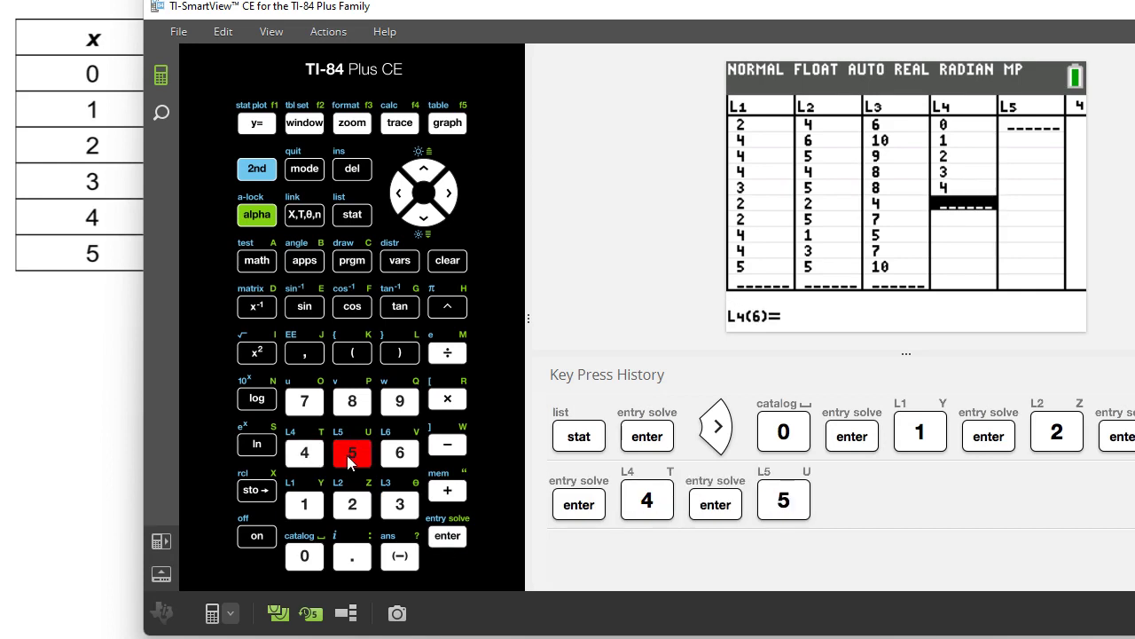
pyautogui.click(442, 540)
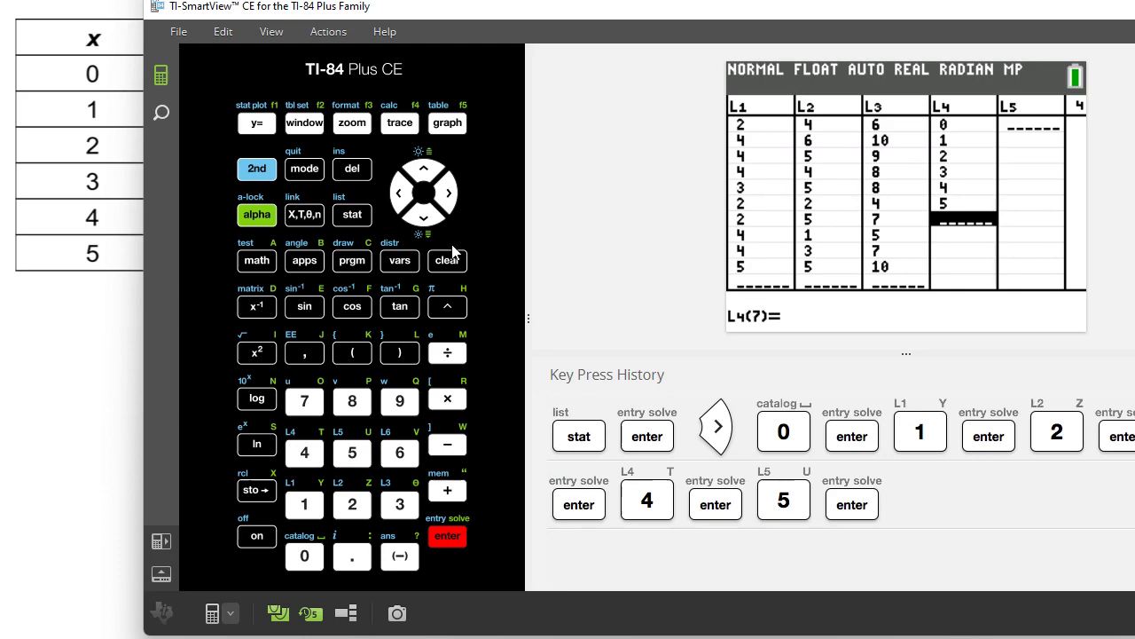
pyautogui.click(445, 196)
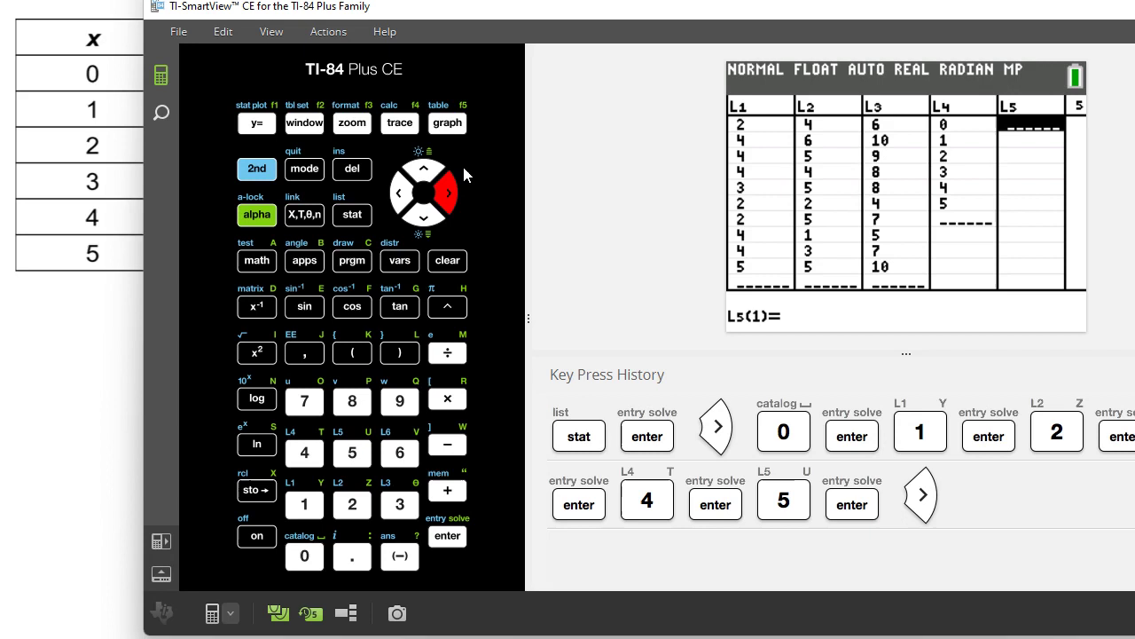
# - Enter 0.06 and 0.58 as the first two L5 probabilities
pyautogui.moveTo(547, 17); pyautogui.dragTo(409, 106)
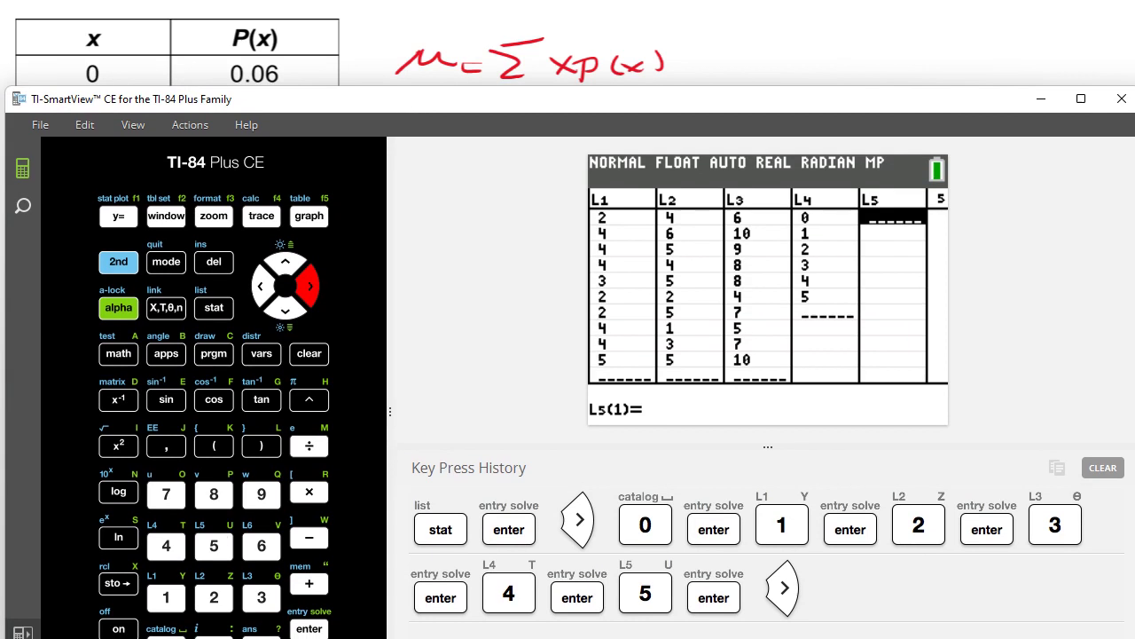
pyautogui.write('0.0')
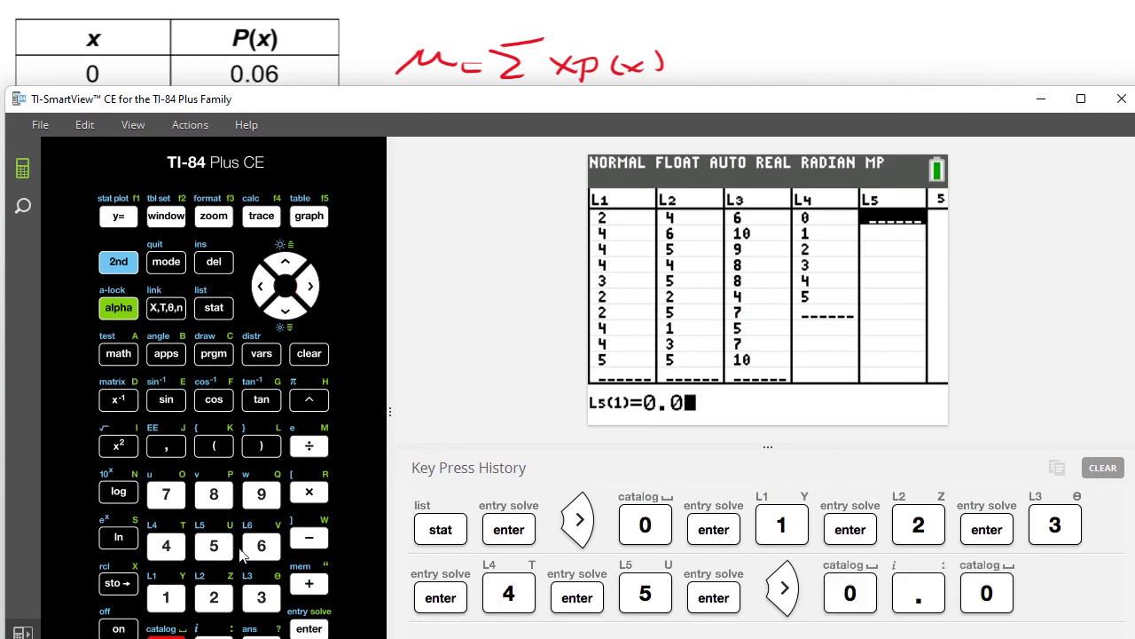
pyautogui.click(251, 551)
pyautogui.click(311, 628)
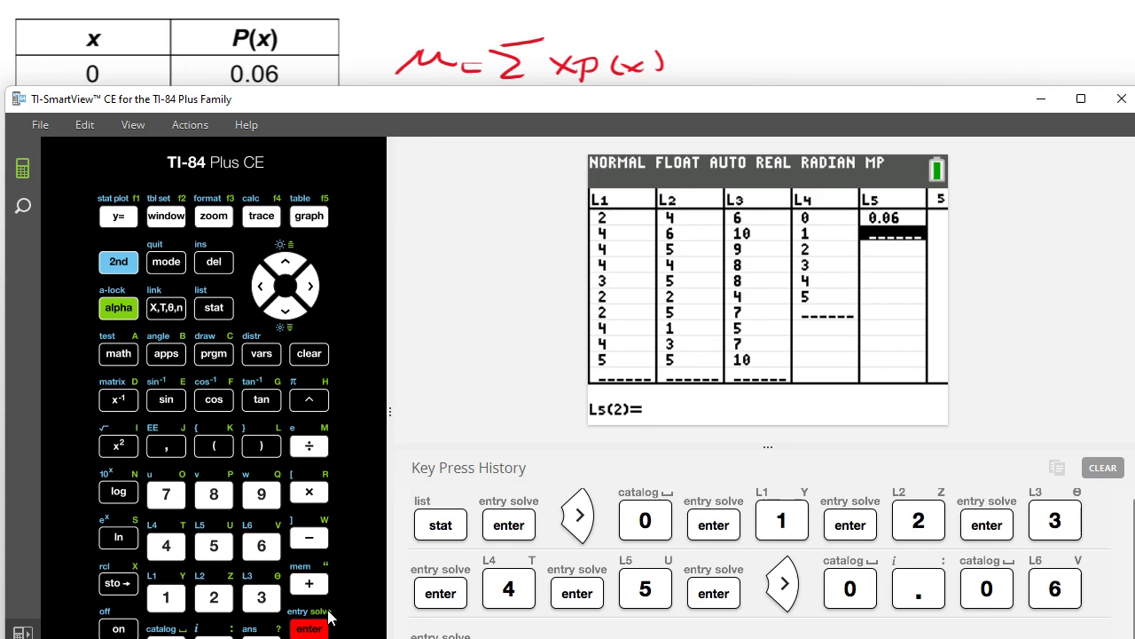
pyautogui.moveTo(445, 99); pyautogui.dragTo(717, 9)
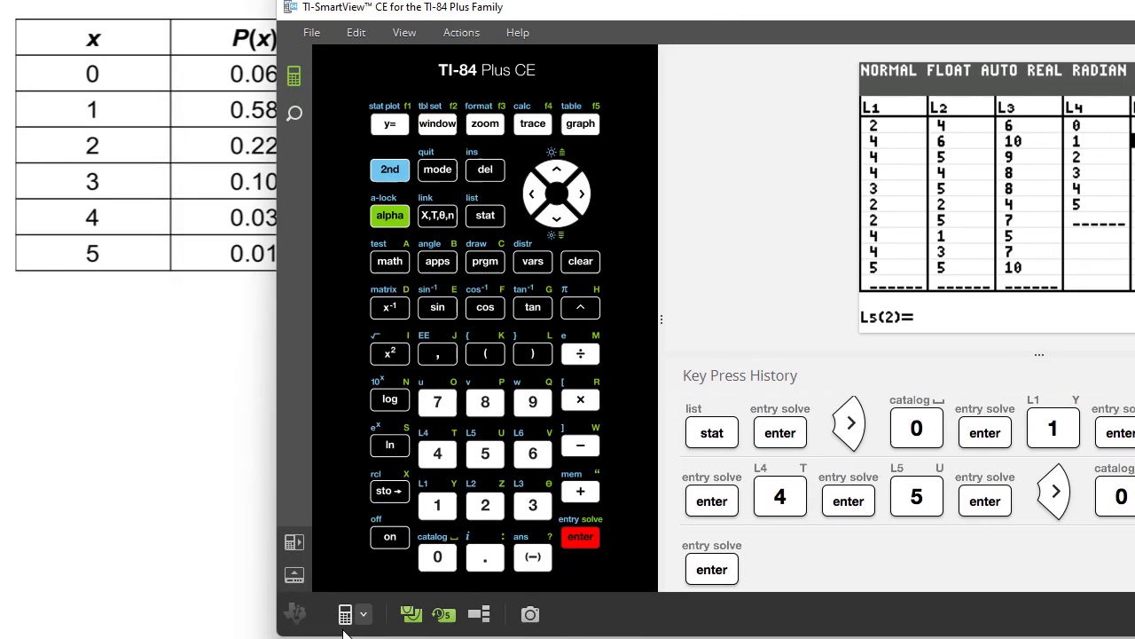
pyautogui.click(485, 557)
pyautogui.click(485, 455)
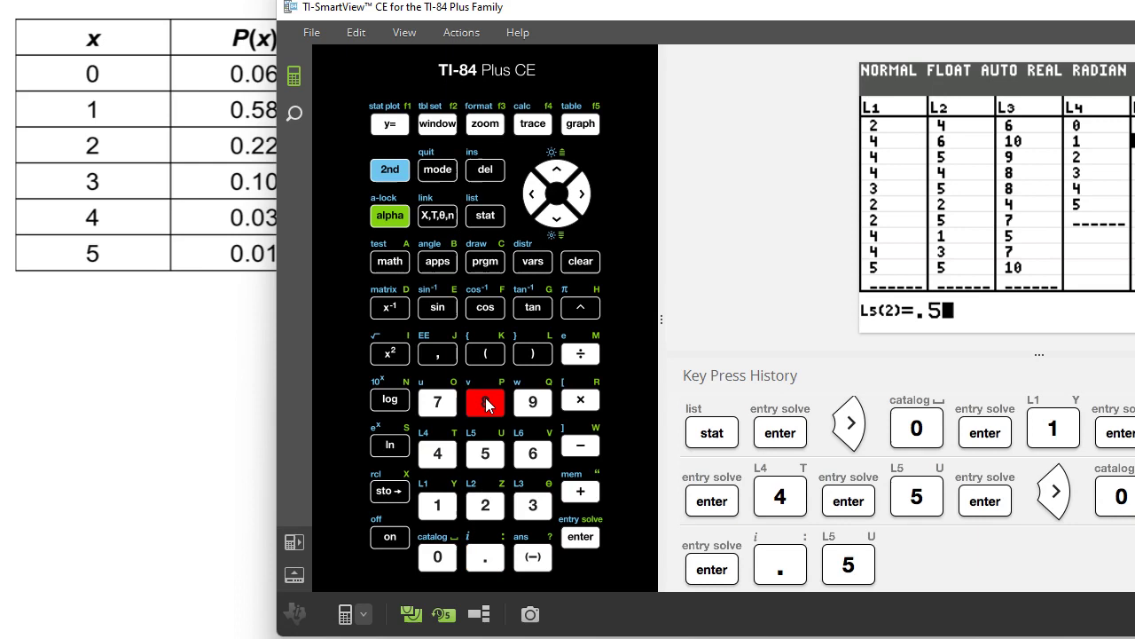
pyautogui.click(485, 402)
pyautogui.click(581, 537)
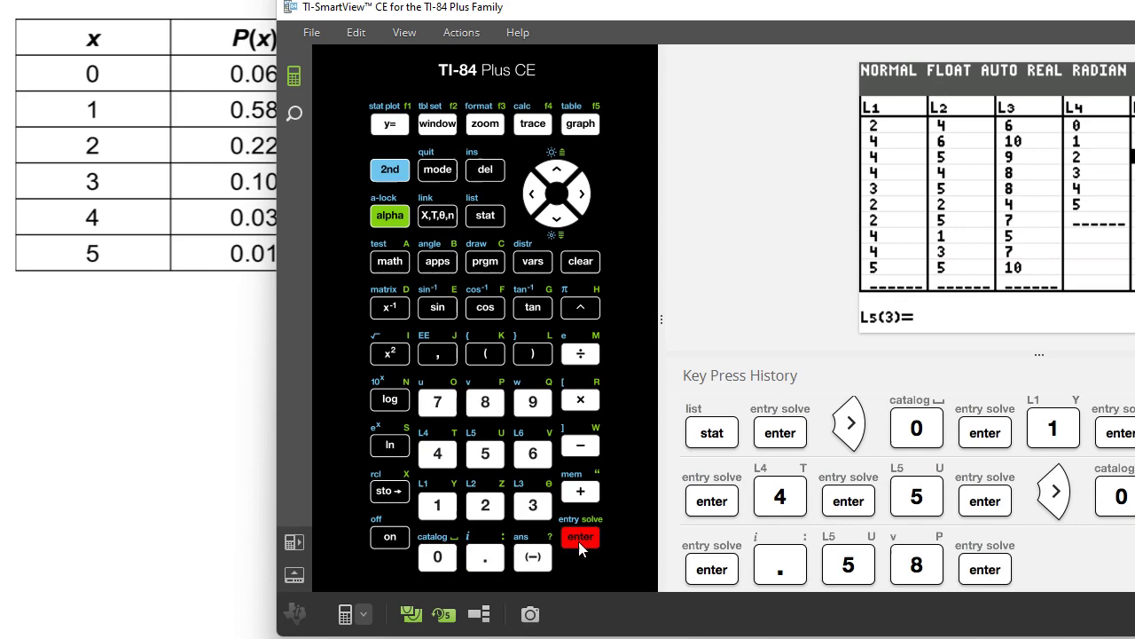
# - Enter 0.22 and 0.1 as the next two L5 probabilities
pyautogui.moveTo(734, 21); pyautogui.dragTo(584, 26)
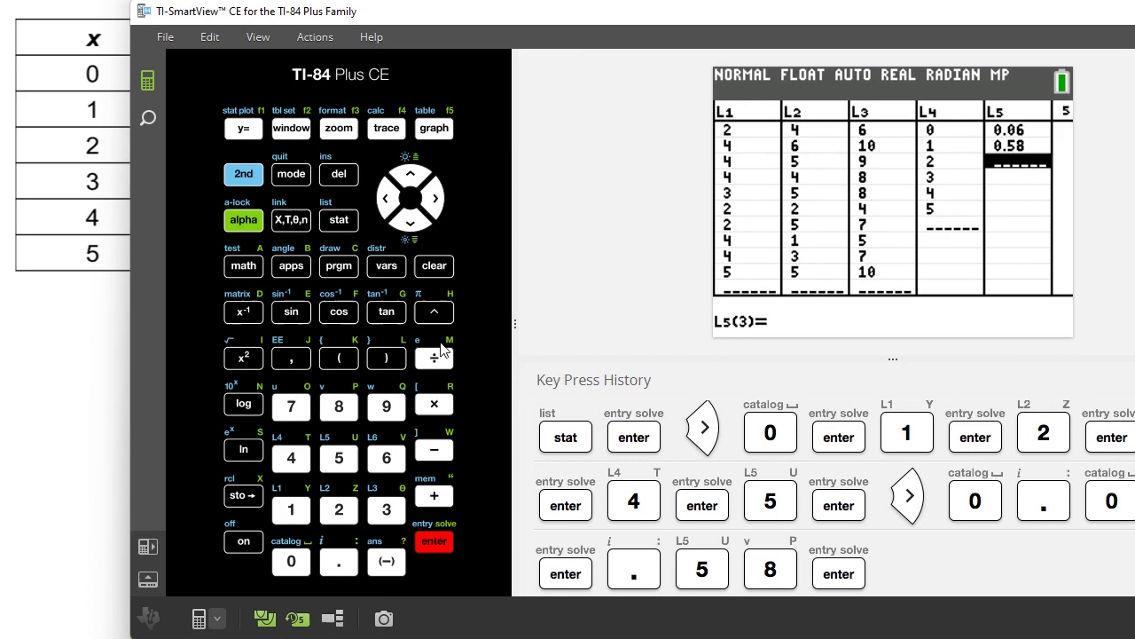
pyautogui.click(339, 561)
pyautogui.click(339, 509)
pyautogui.click(338, 509)
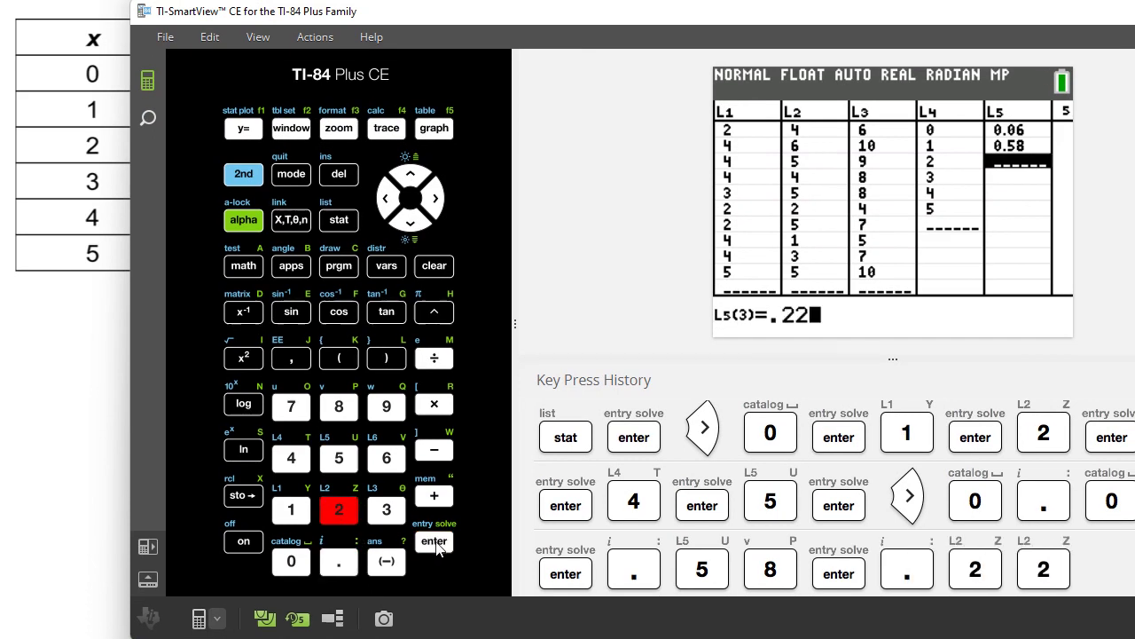
pyautogui.click(434, 543)
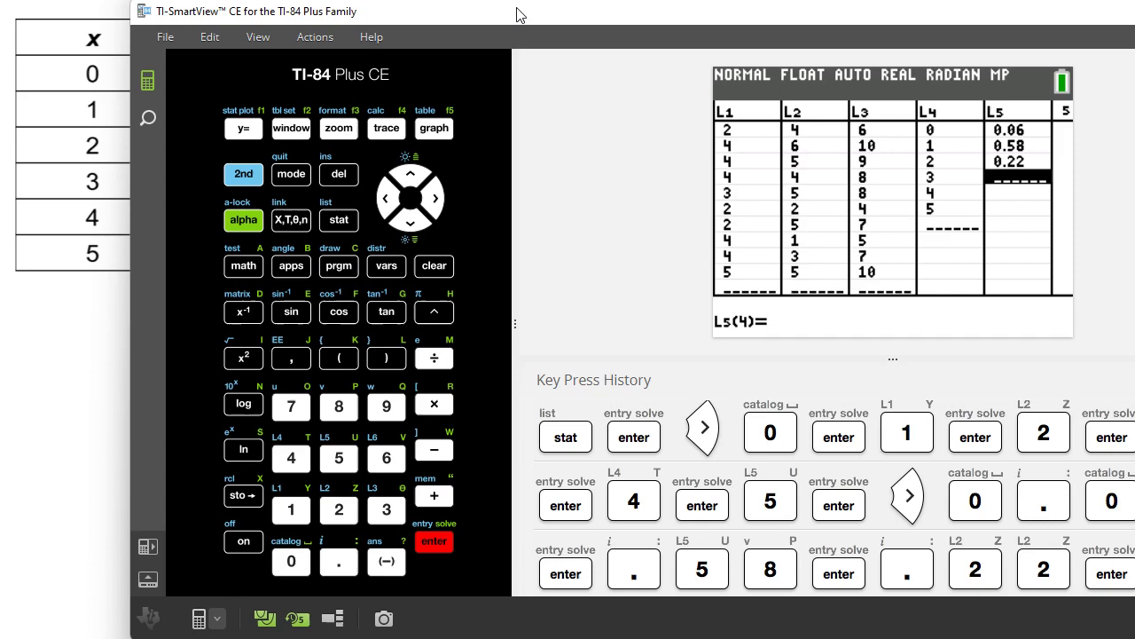
pyautogui.moveTo(519, 15); pyautogui.dragTo(577, 7)
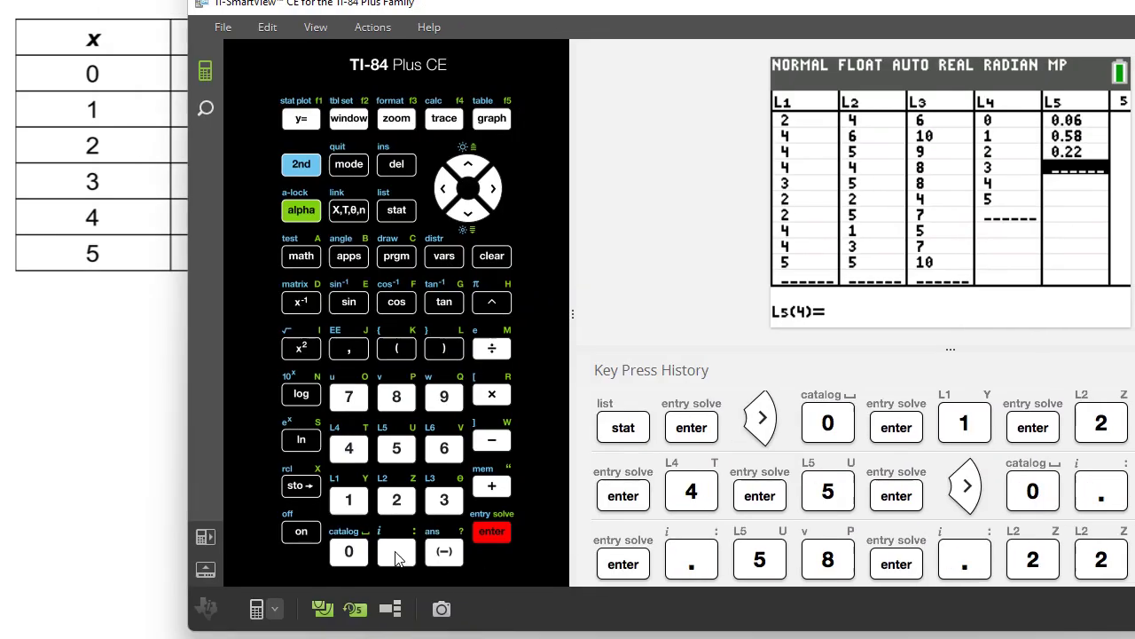
pyautogui.click(396, 555)
pyautogui.click(348, 501)
pyautogui.click(486, 535)
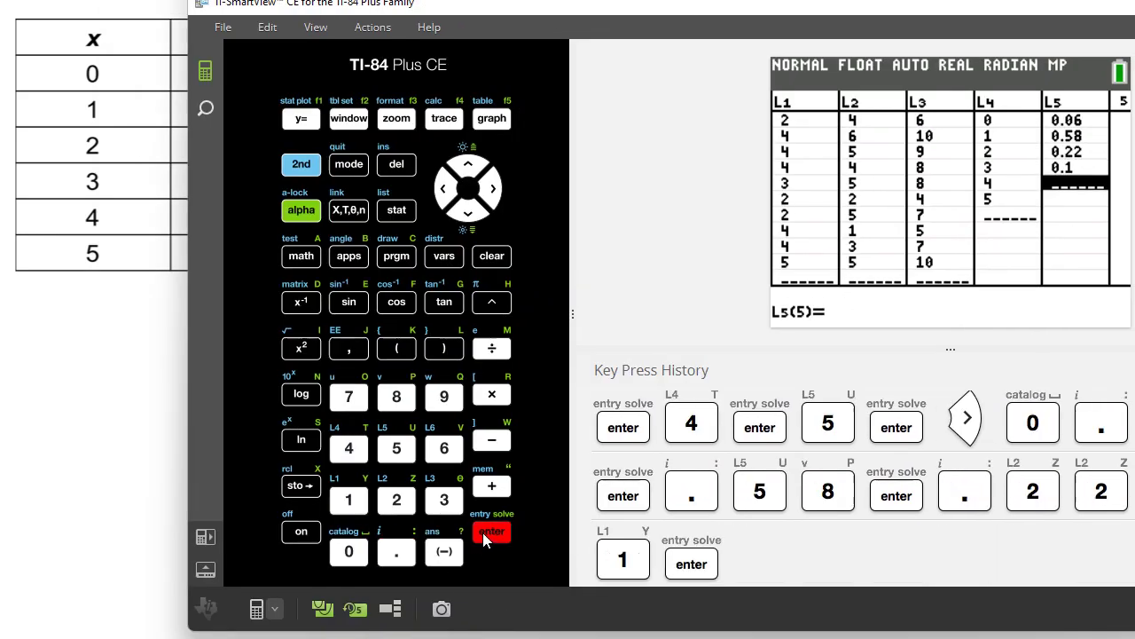
# - Enter 0.03 and 0.01 as the last two L5 probabilities
pyautogui.moveTo(491, 12); pyautogui.dragTo(586, 0)
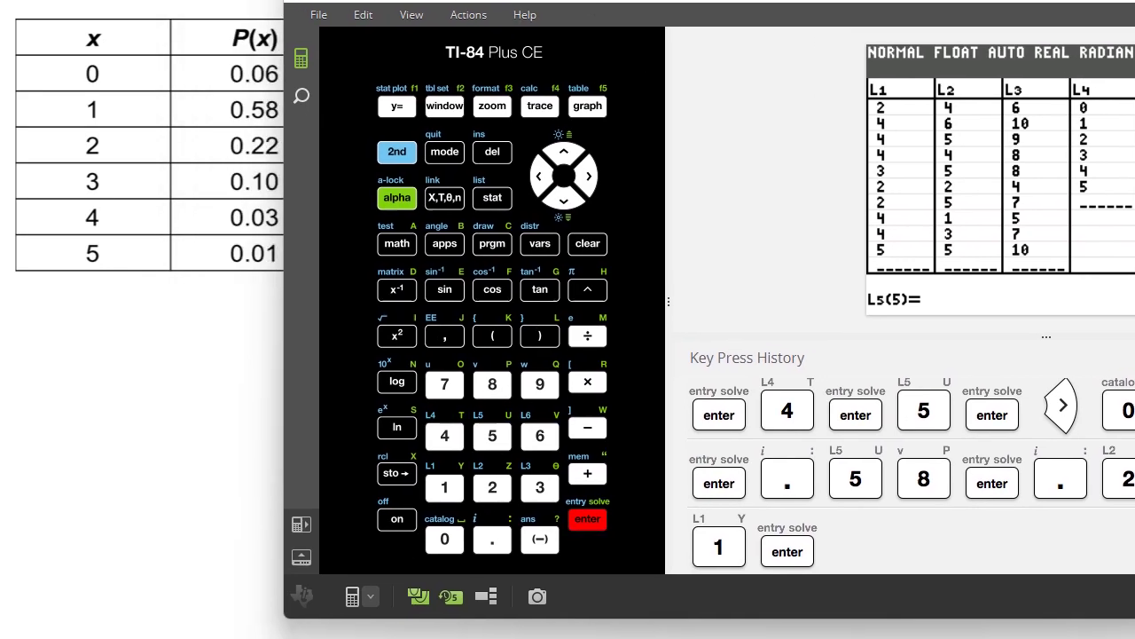
pyautogui.click(492, 539)
pyautogui.click(445, 539)
pyautogui.click(539, 487)
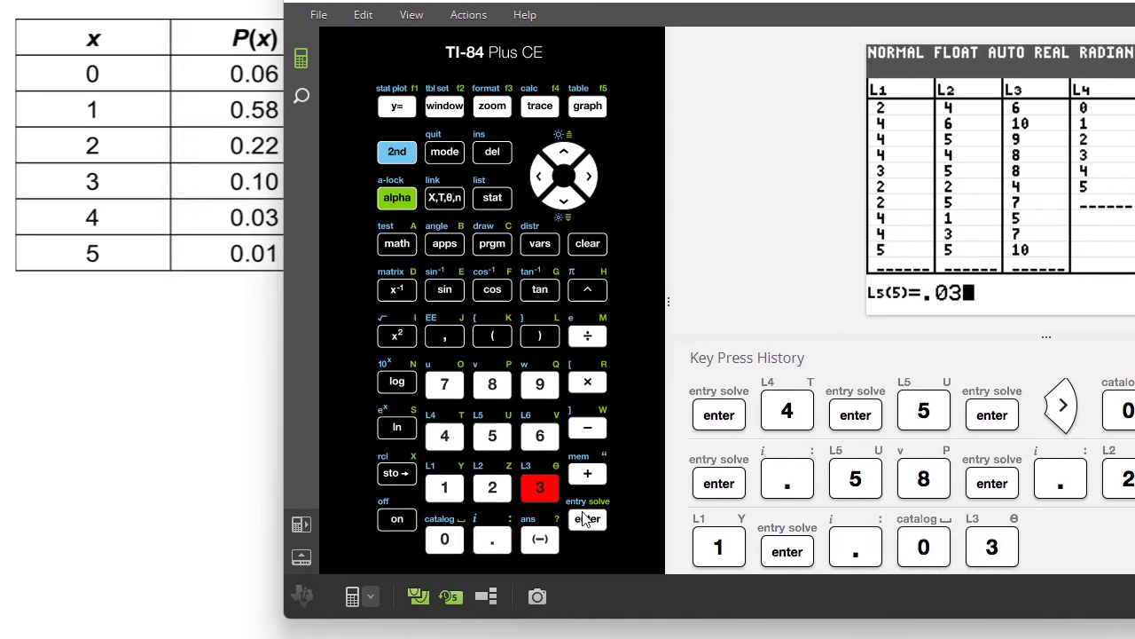
pyautogui.click(586, 519)
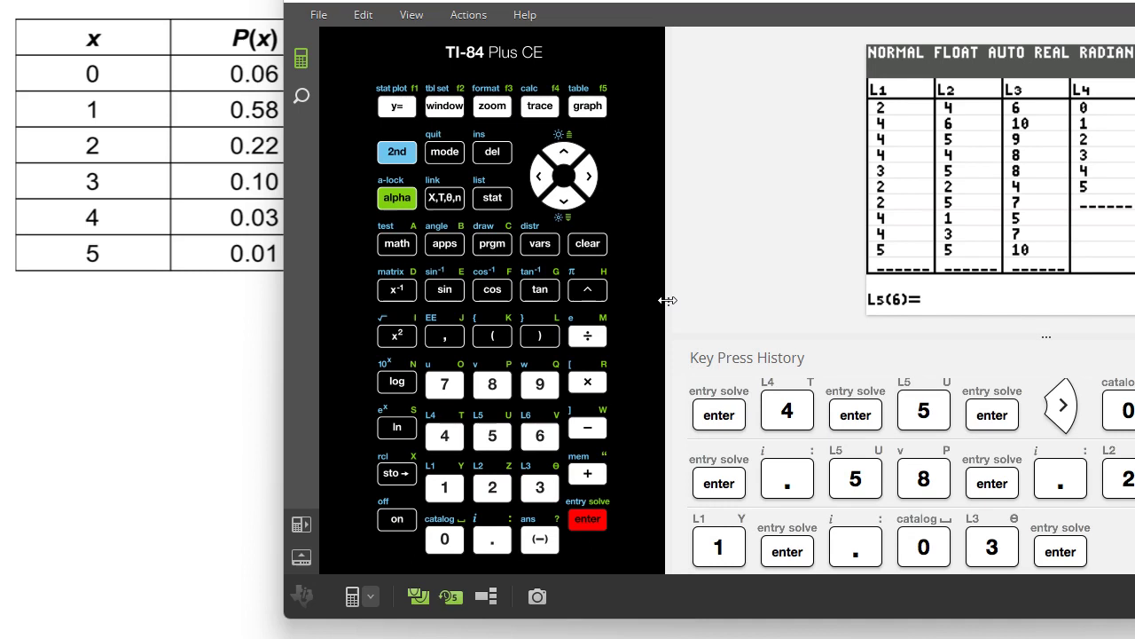
pyautogui.moveTo(667, 301); pyautogui.dragTo(479, 303)
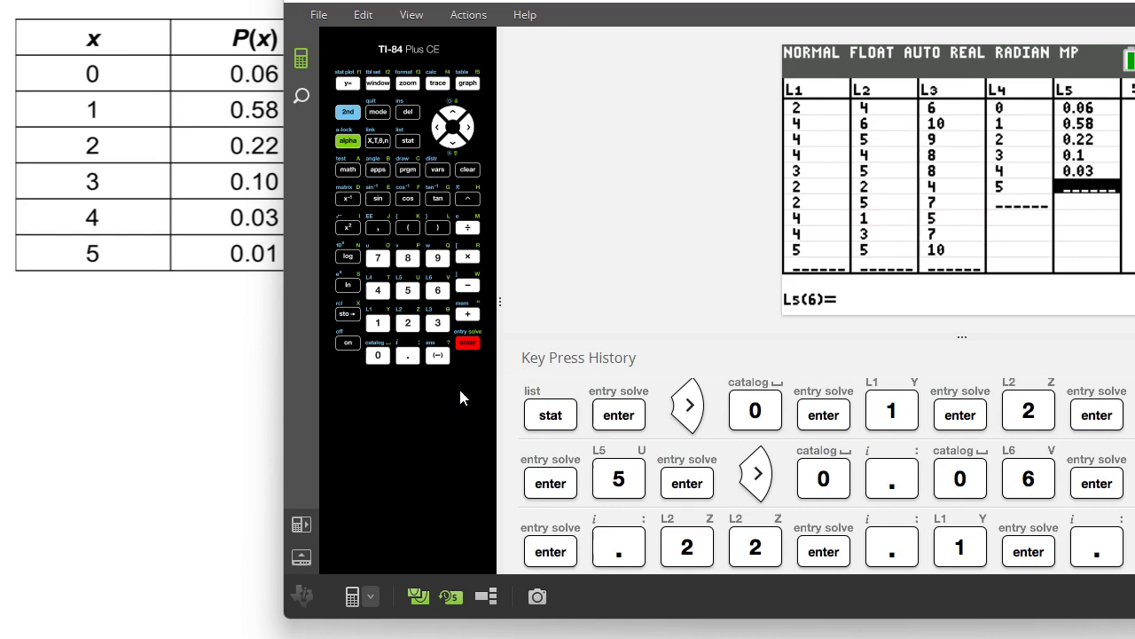
pyautogui.click(414, 360)
pyautogui.click(381, 353)
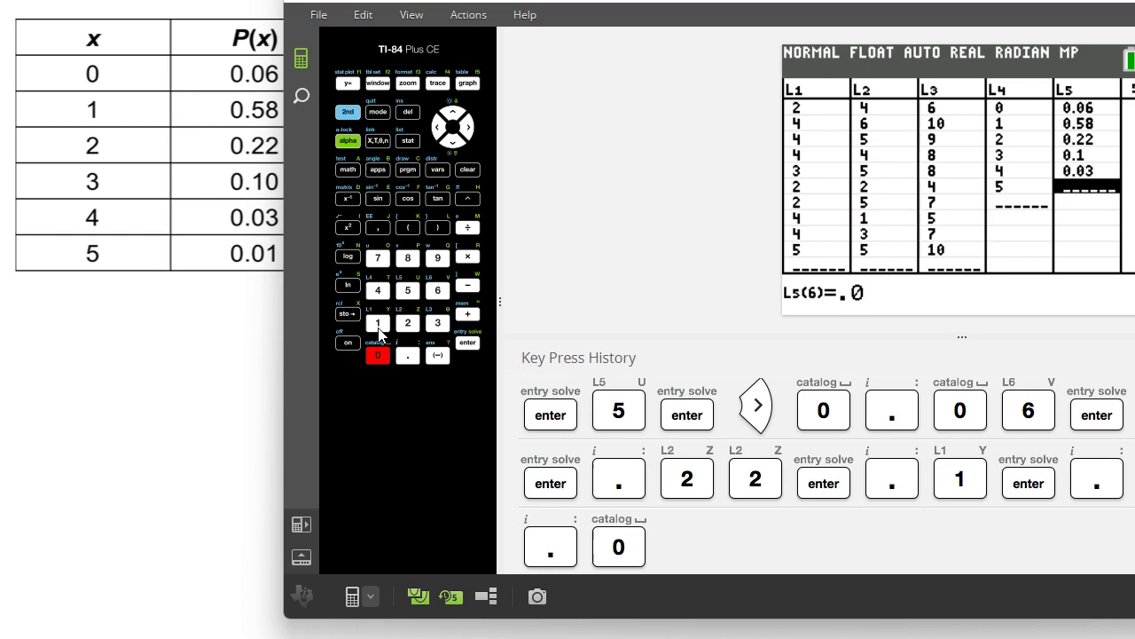
pyautogui.click(379, 325)
pyautogui.click(479, 341)
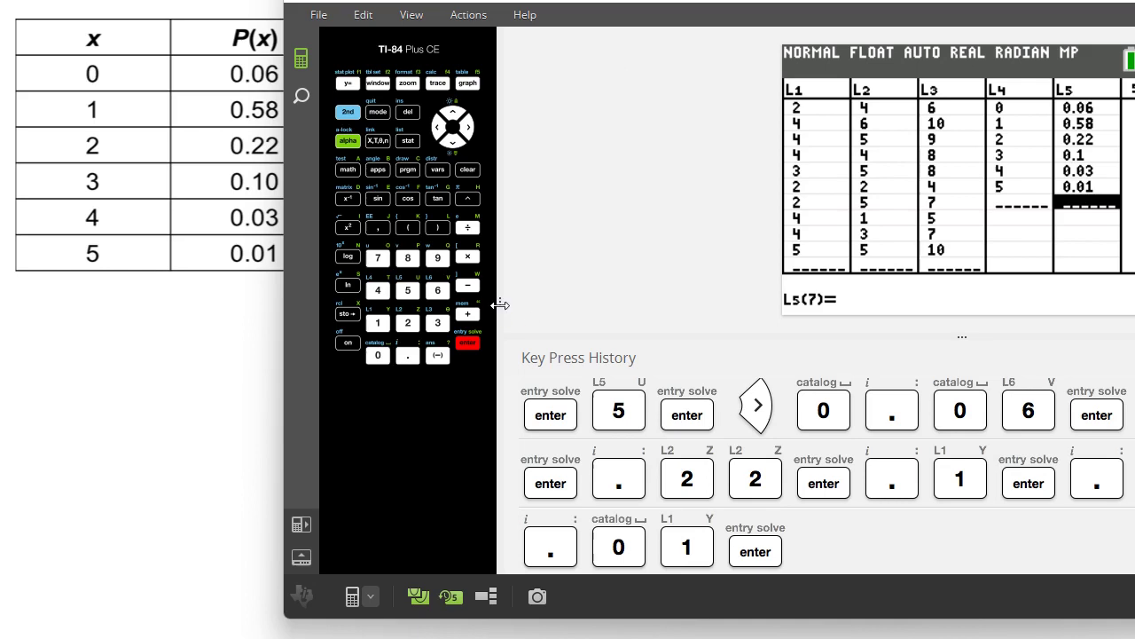
pyautogui.moveTo(499, 304); pyautogui.dragTo(585, 322)
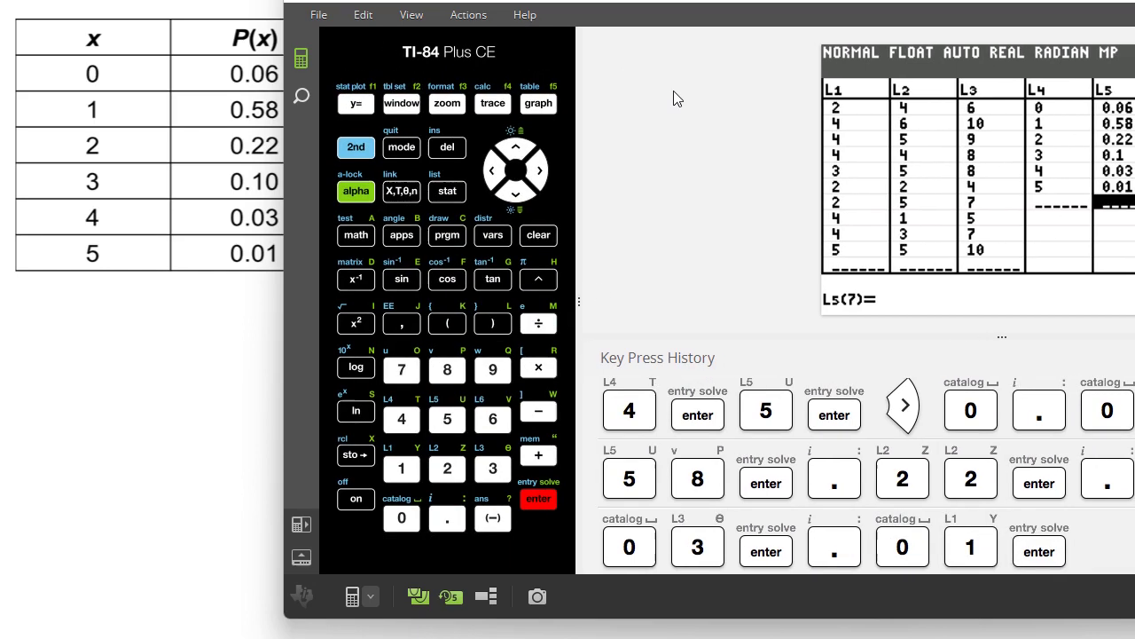
pyautogui.moveTo(682, 0); pyautogui.dragTo(477, 8)
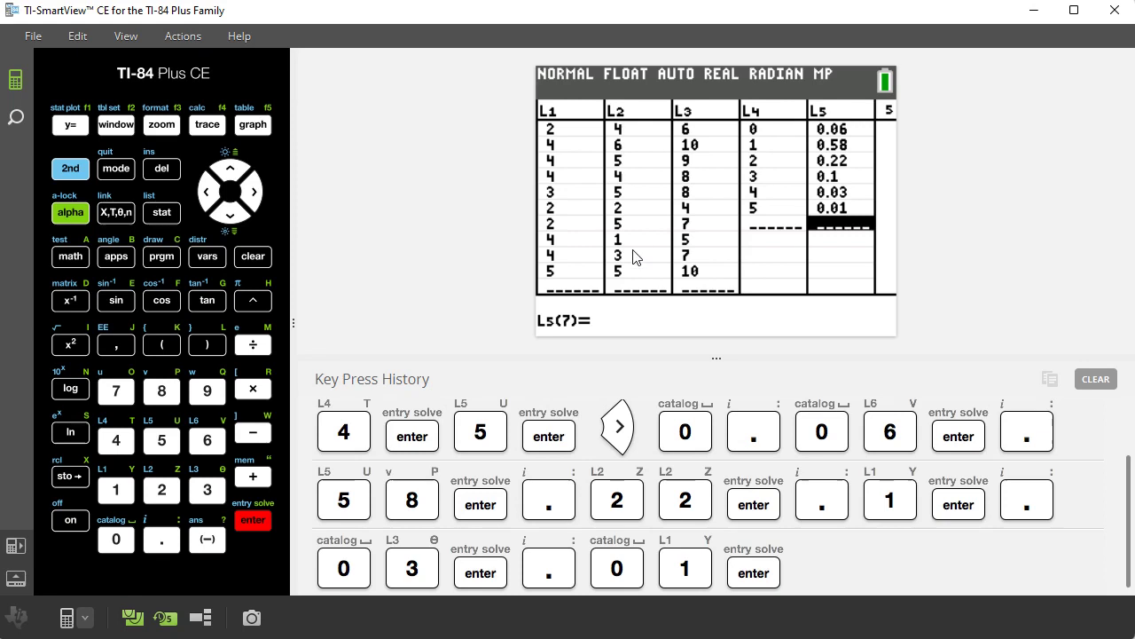
# - Open the 1-Var Stats setup from the STAT CALC menu
pyautogui.click(66, 170)
pyautogui.click(153, 215)
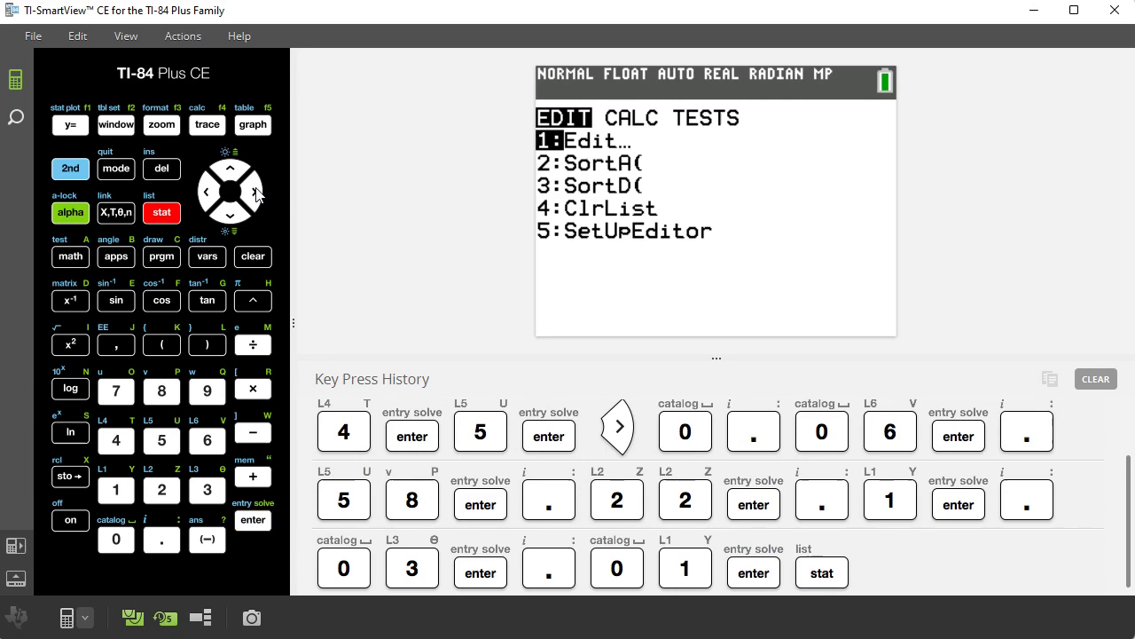
pyautogui.click(257, 192)
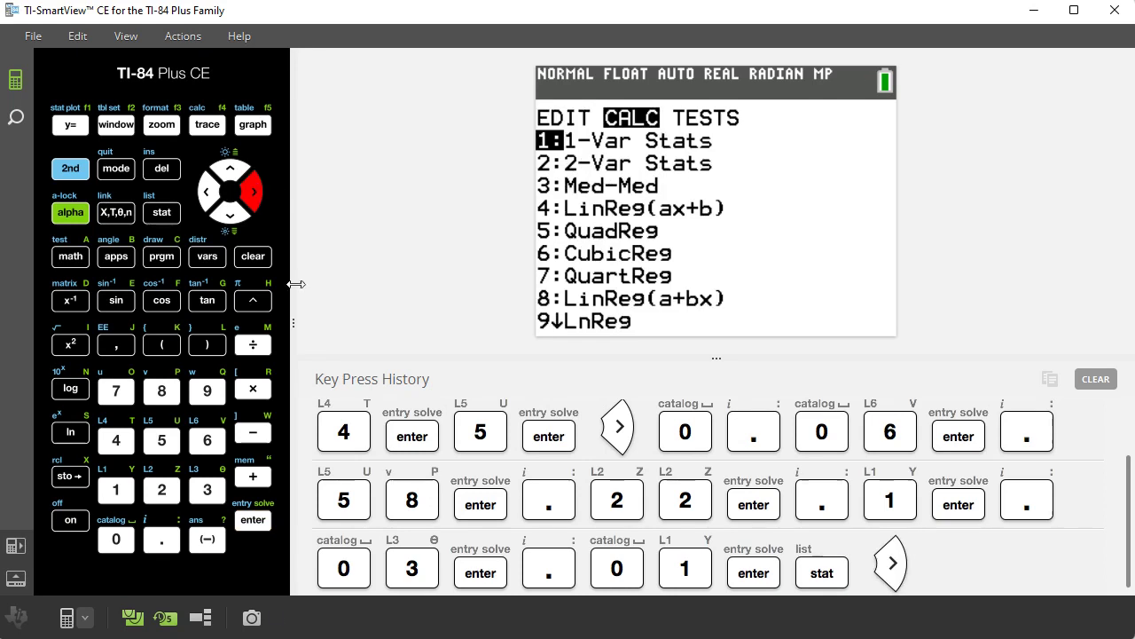
pyautogui.click(252, 521)
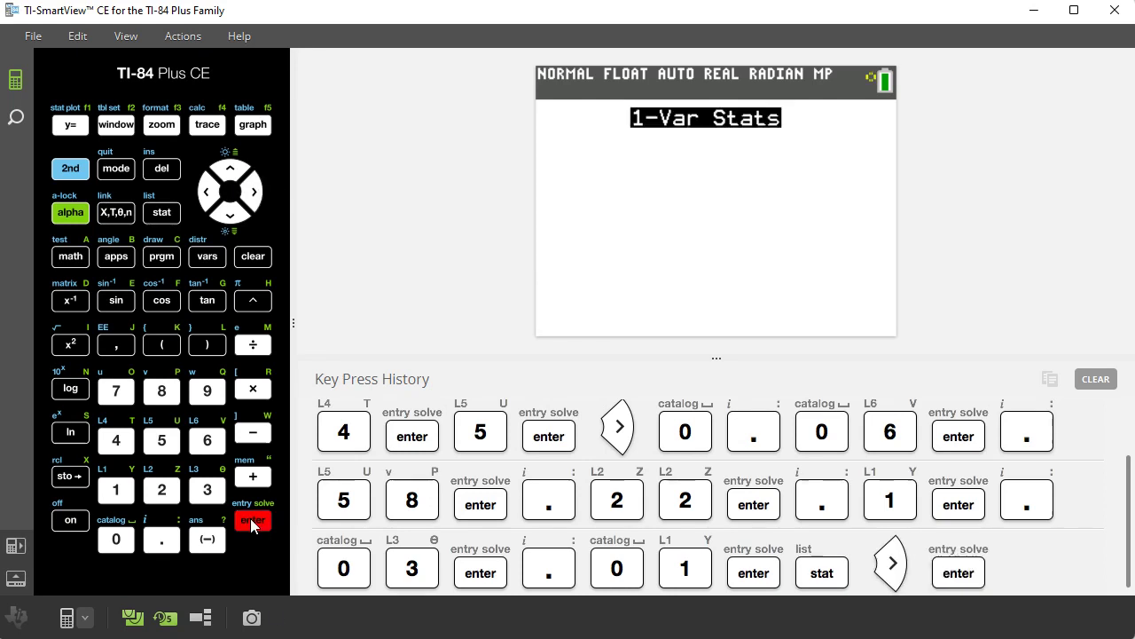
pyautogui.click(233, 216)
pyautogui.click(230, 169)
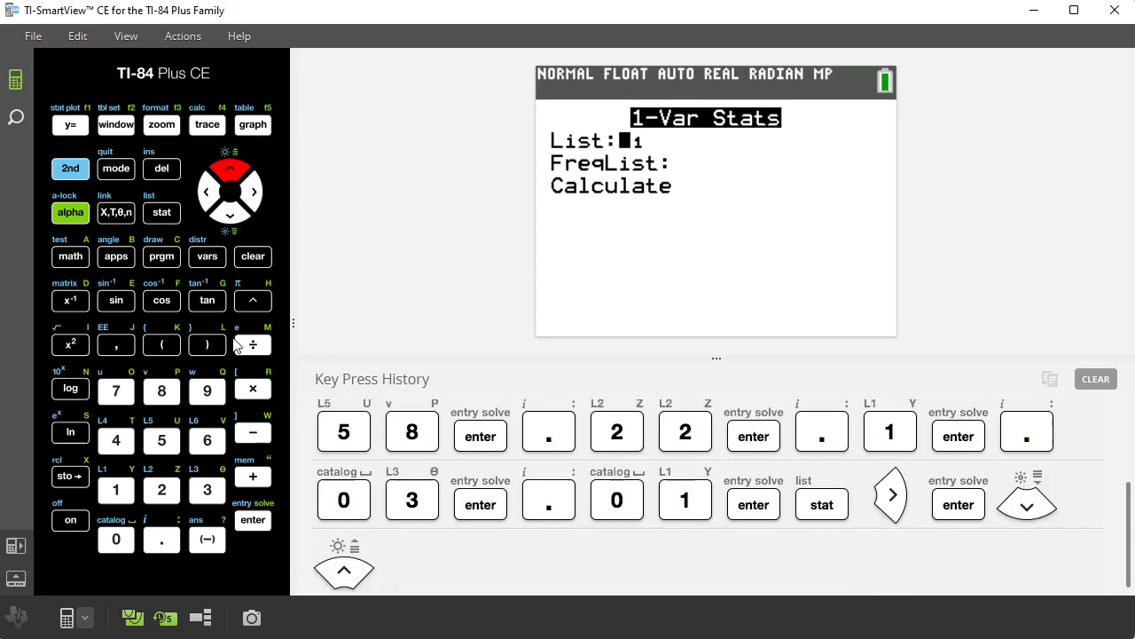
# - Check the data in the list editor, then quit back to the home screen
pyautogui.click(167, 212)
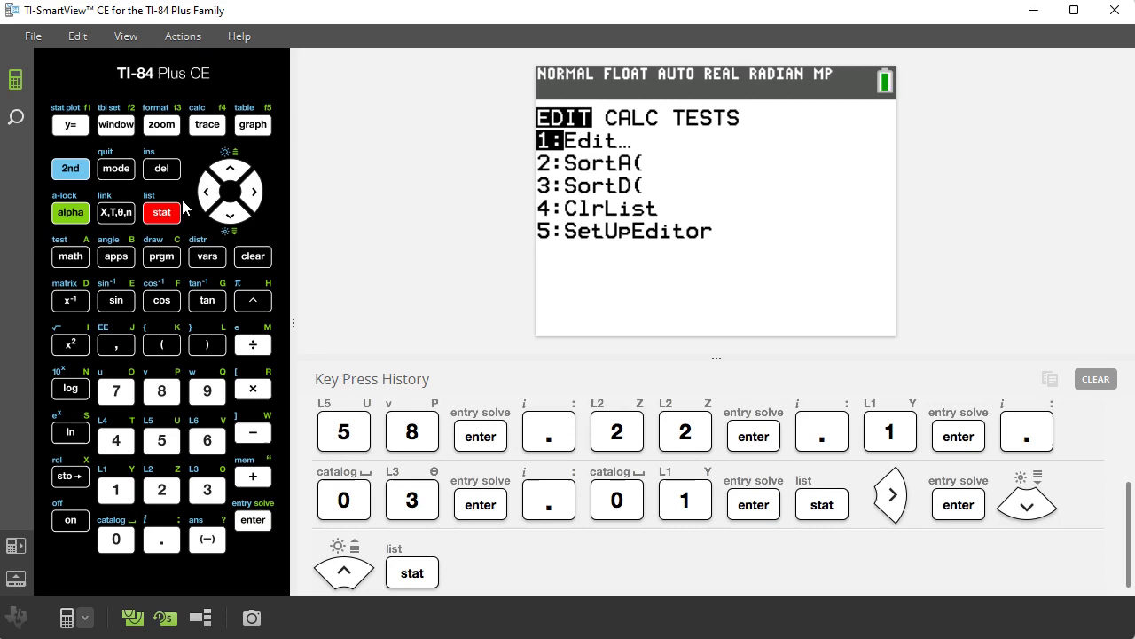
pyautogui.click(255, 519)
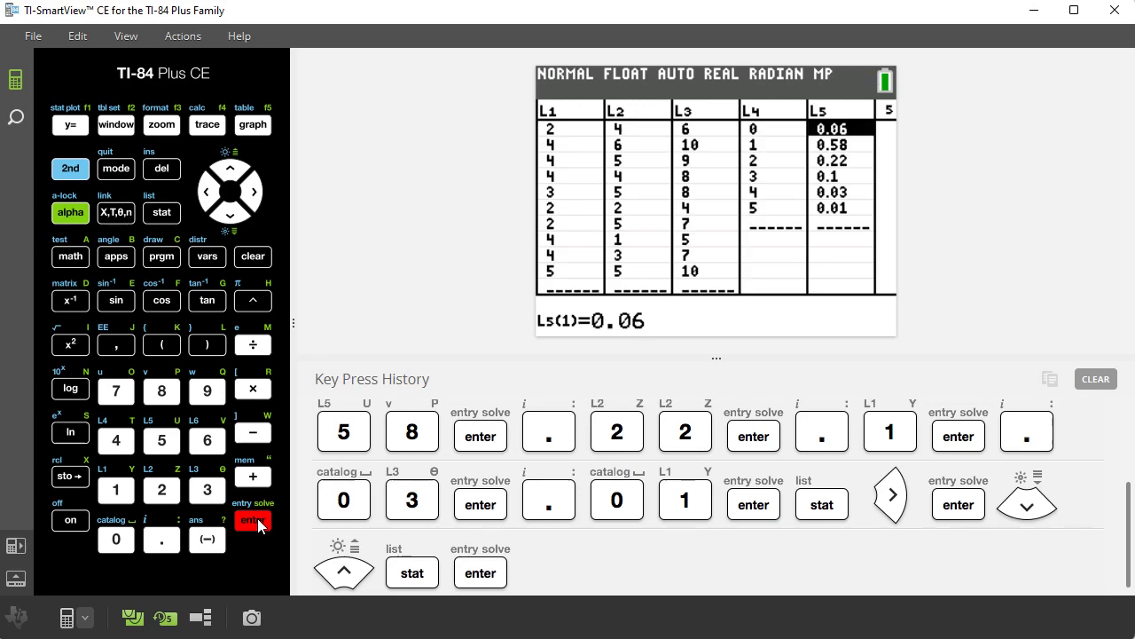
pyautogui.click(71, 168)
pyautogui.click(116, 169)
# - Reopen 1-Var Stats and set List to L4 and FreqList to L5
pyautogui.click(160, 217)
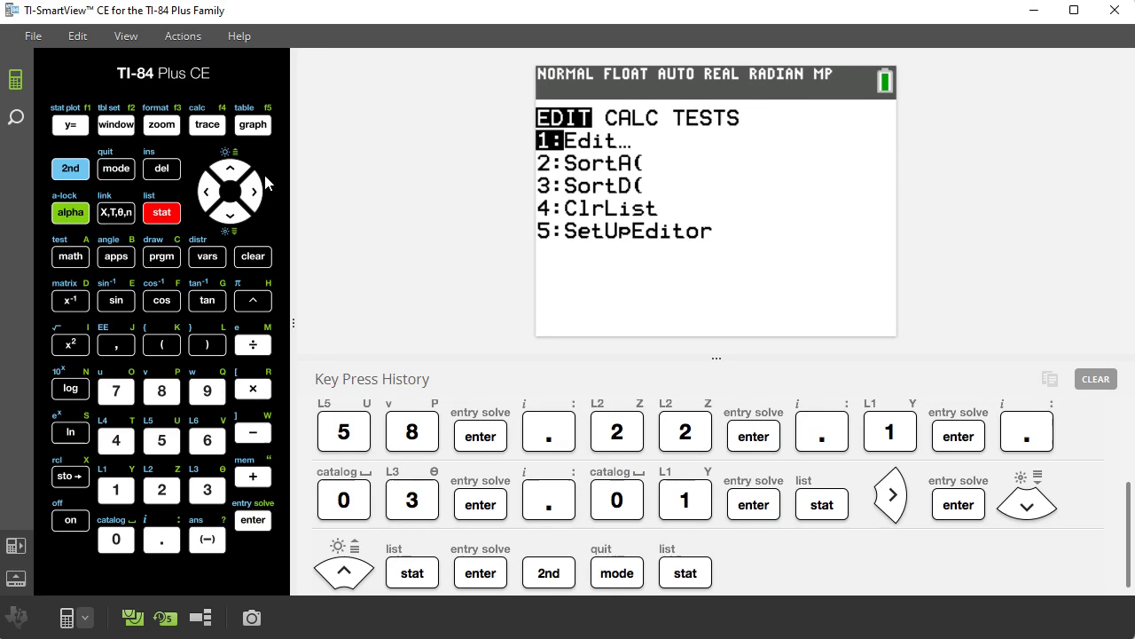
pyautogui.click(252, 191)
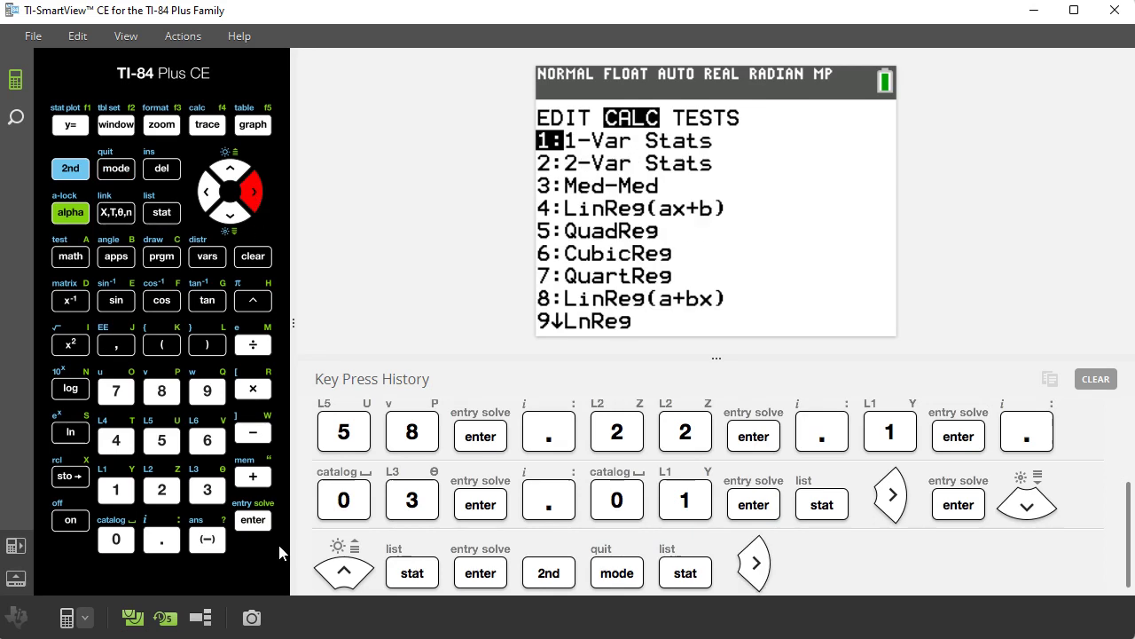
pyautogui.click(253, 519)
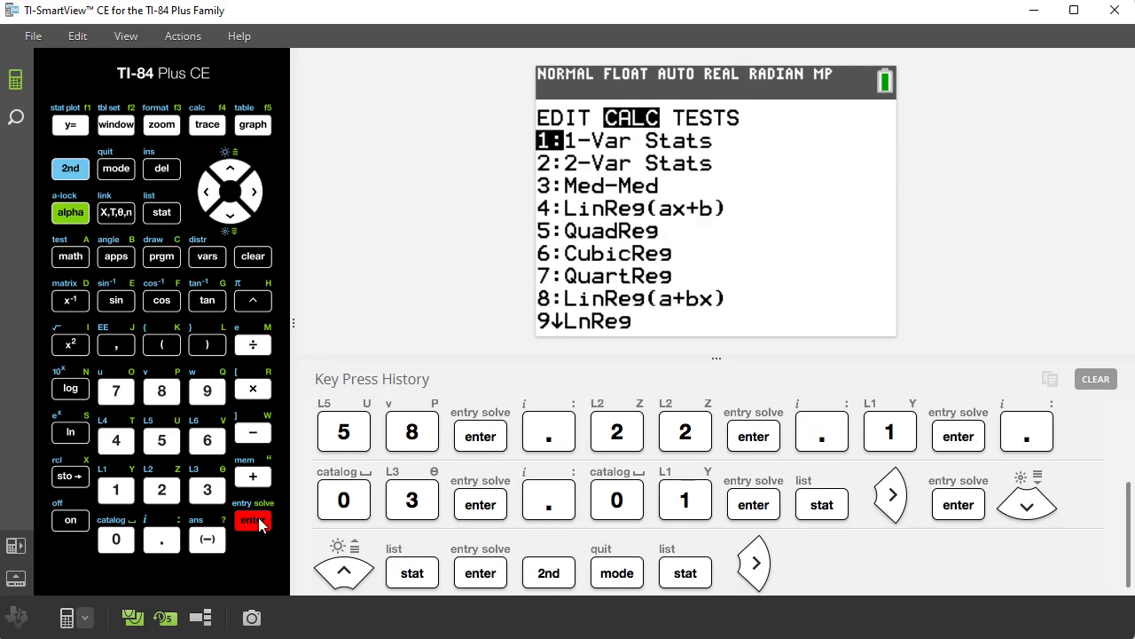
pyautogui.click(70, 169)
pyautogui.click(118, 442)
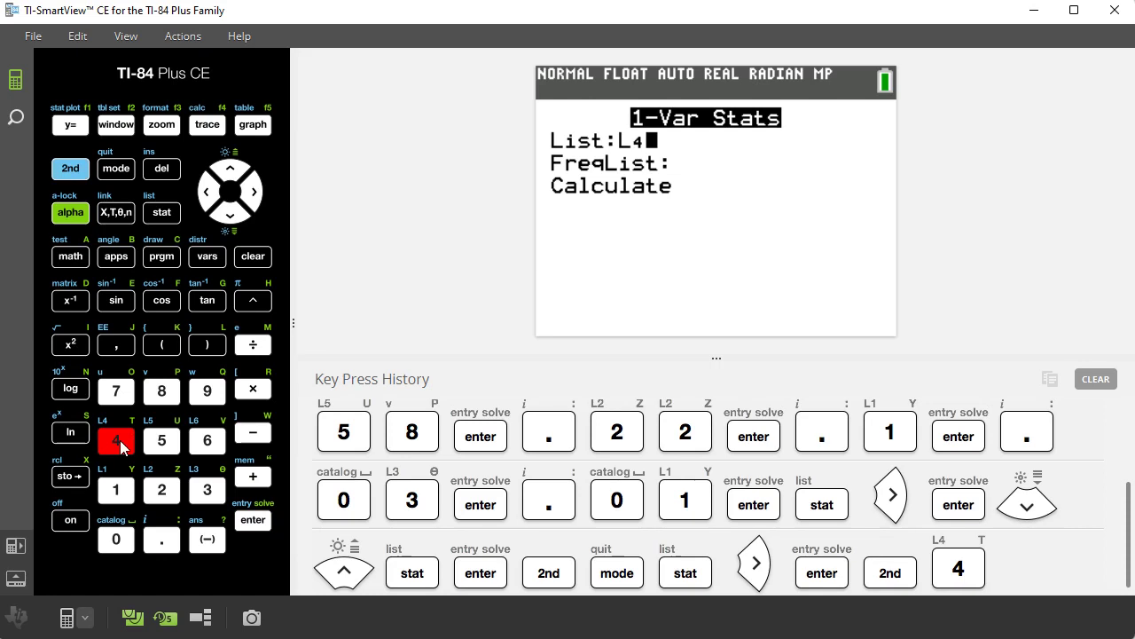
pyautogui.click(234, 218)
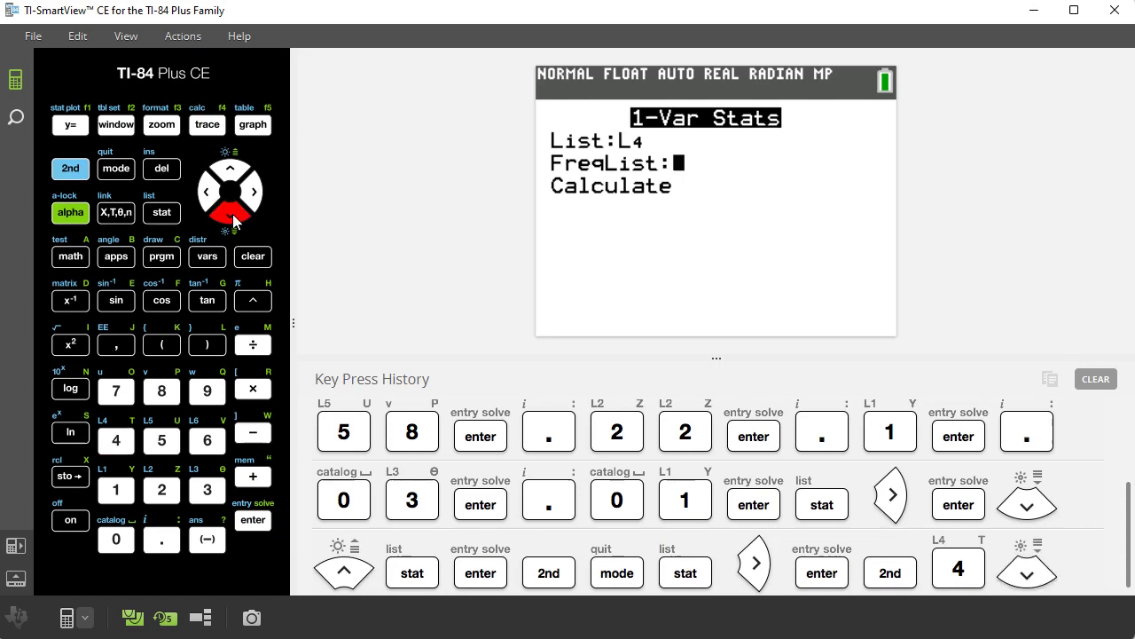
pyautogui.click(73, 174)
pyautogui.click(169, 443)
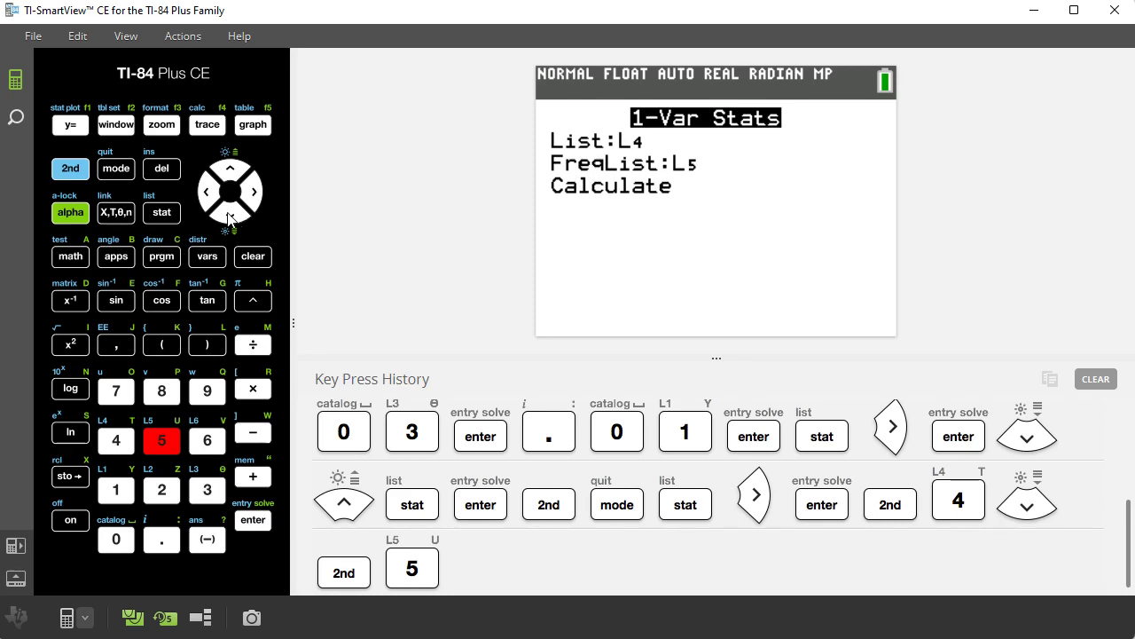
# - Run Calculate, giving mean 1.49, Σx² 3.09 and σx 0.9326842981
pyautogui.click(228, 217)
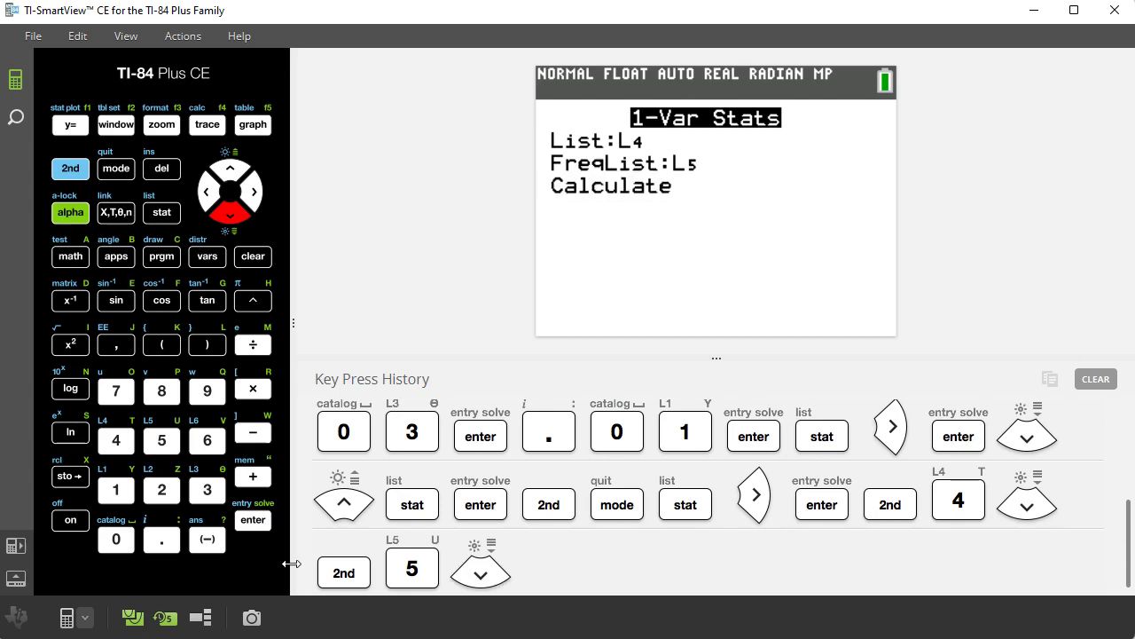
pyautogui.click(257, 525)
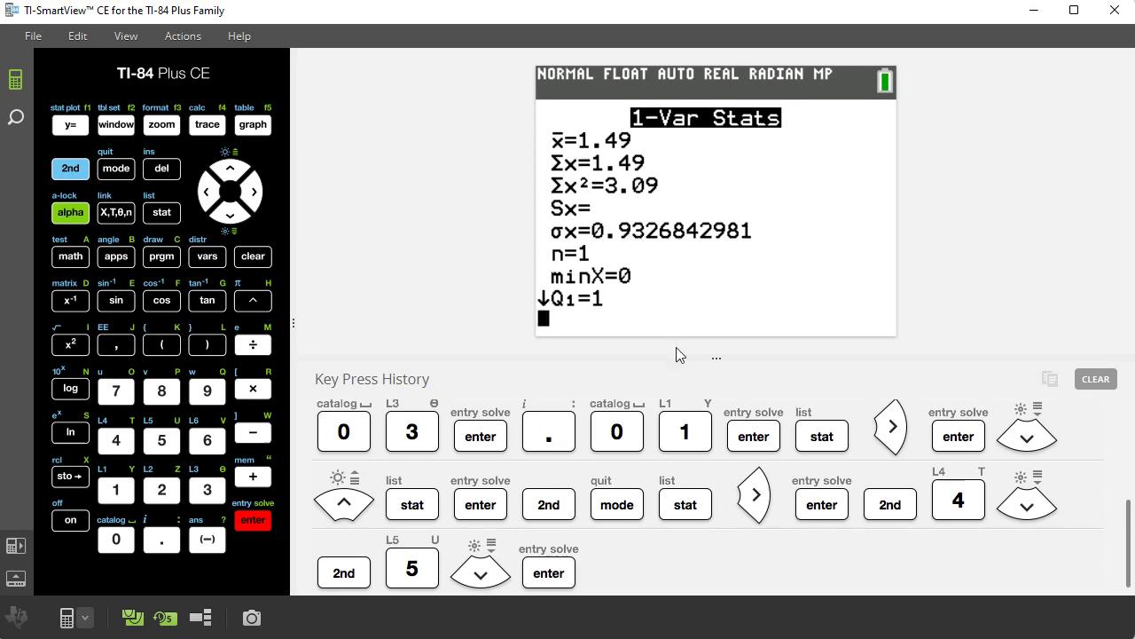
# - Launch Windows Calculator from the Start menu alongside the stats results
pyautogui.press('super')
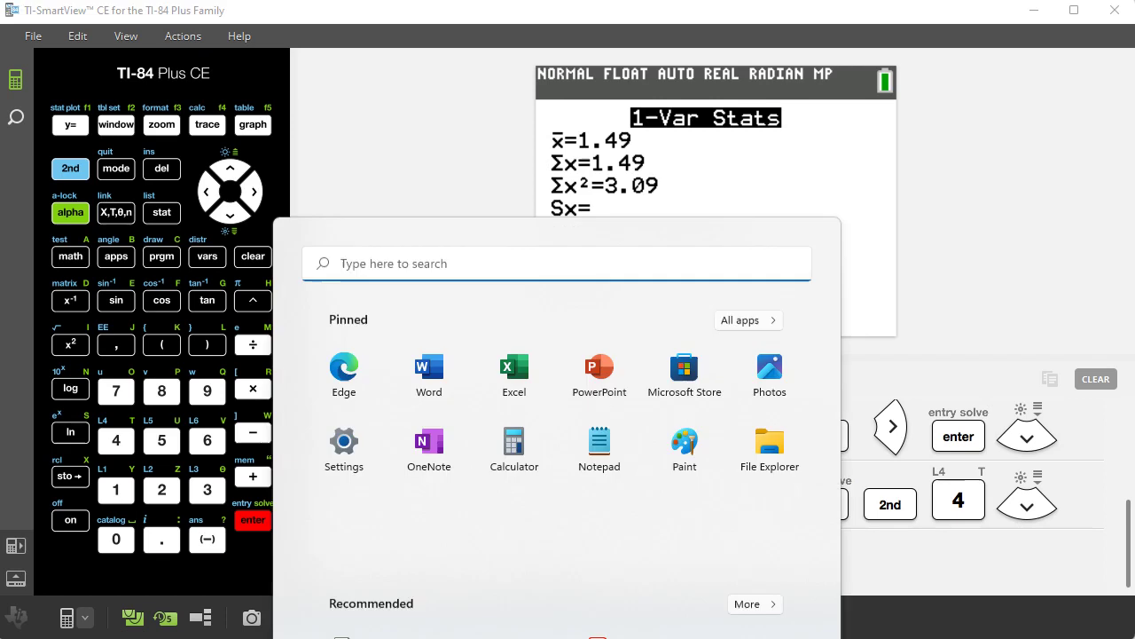
pyautogui.click(537, 348)
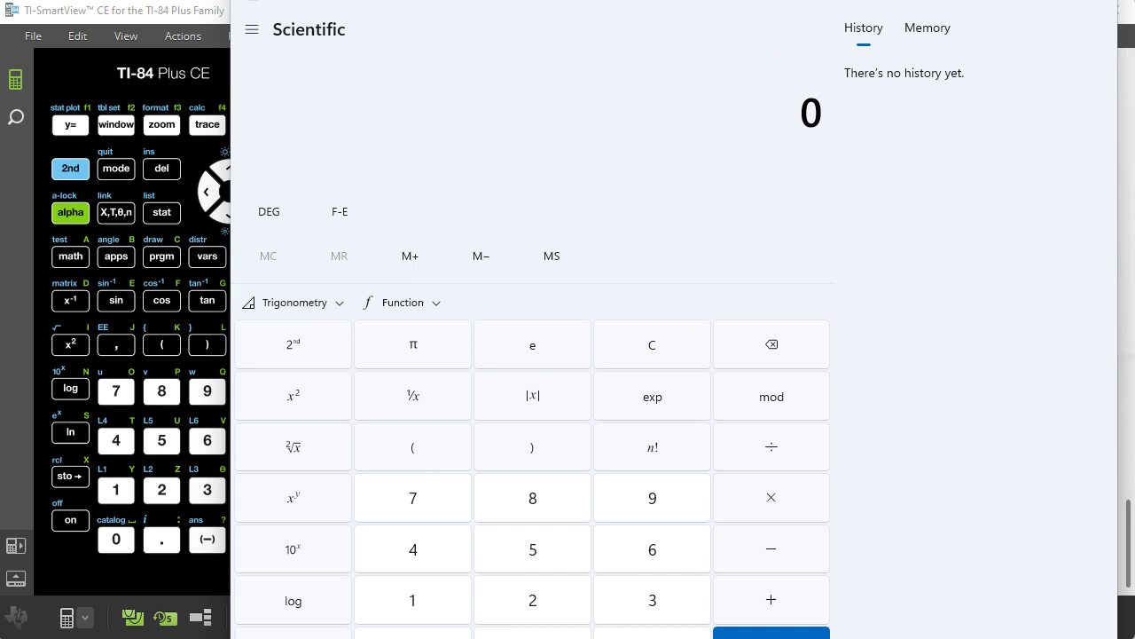
pyautogui.moveTo(550, 2); pyautogui.dragTo(495, 0)
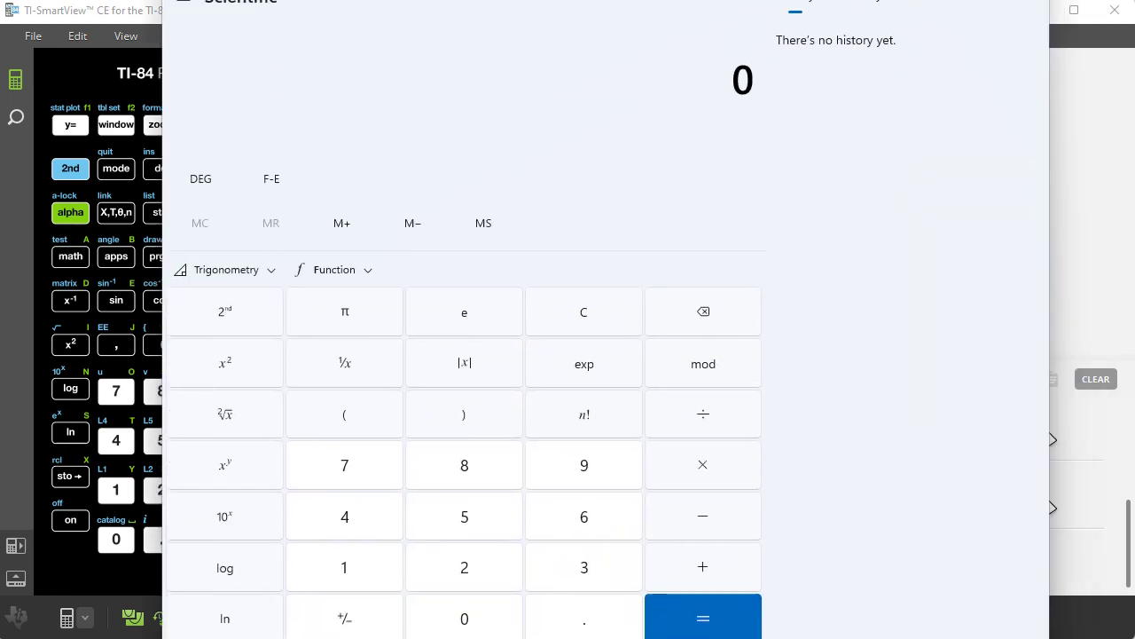
# - Square 0.9327 to get the variance 0.86992929, then minimize Calculator
pyautogui.click(606, 614)
pyautogui.click(585, 482)
pyautogui.click(588, 564)
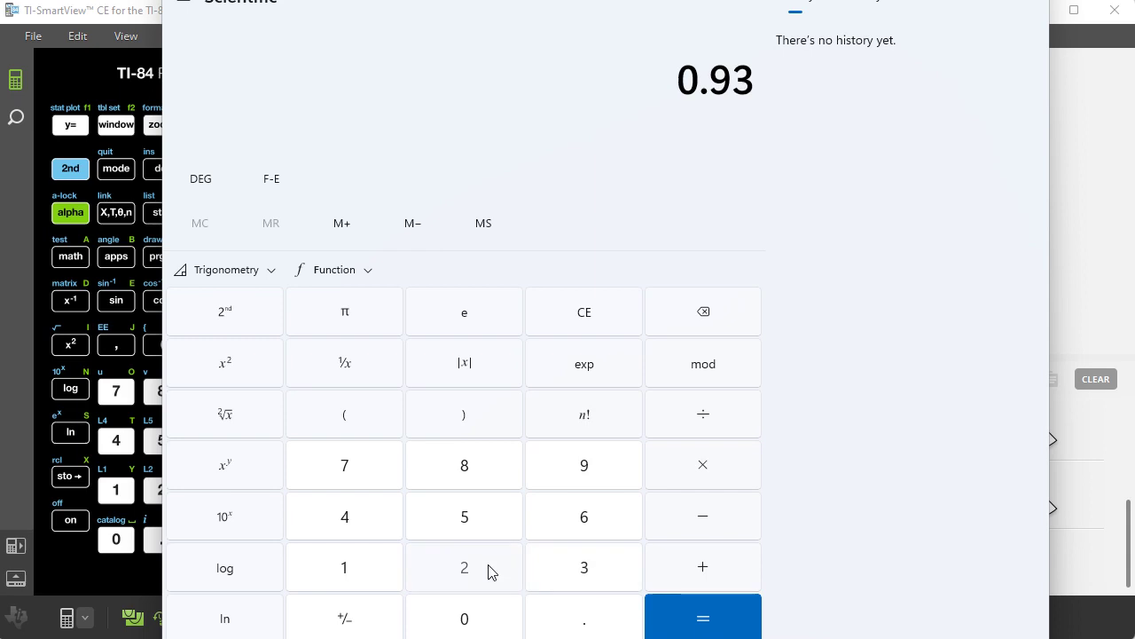
pyautogui.click(488, 572)
pyautogui.click(345, 477)
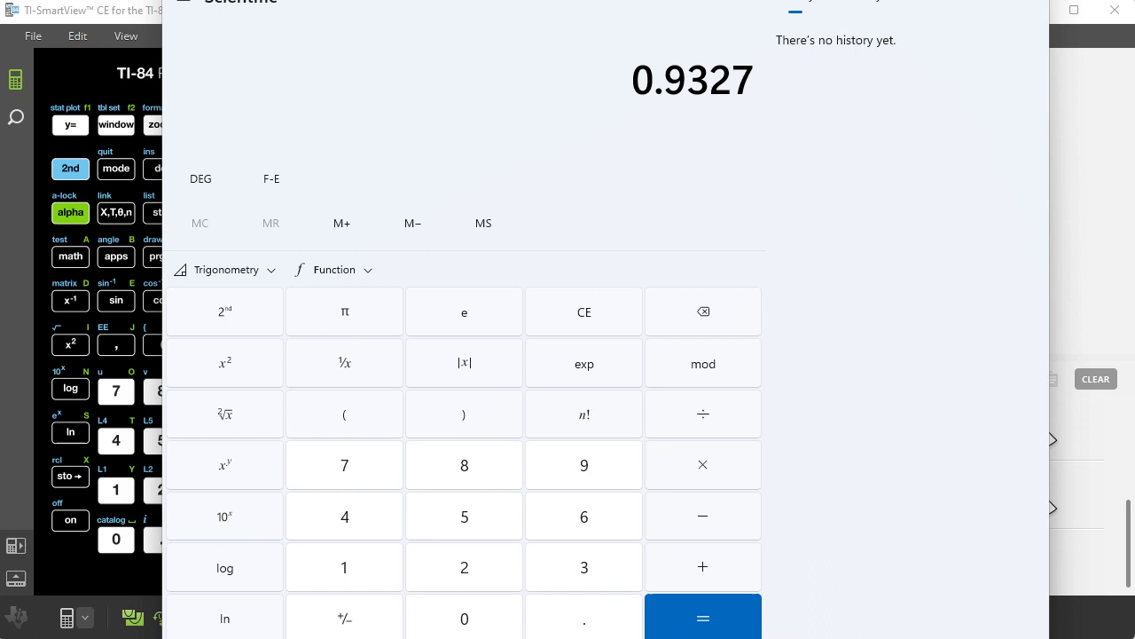
pyautogui.moveTo(464, 0); pyautogui.dragTo(462, 0)
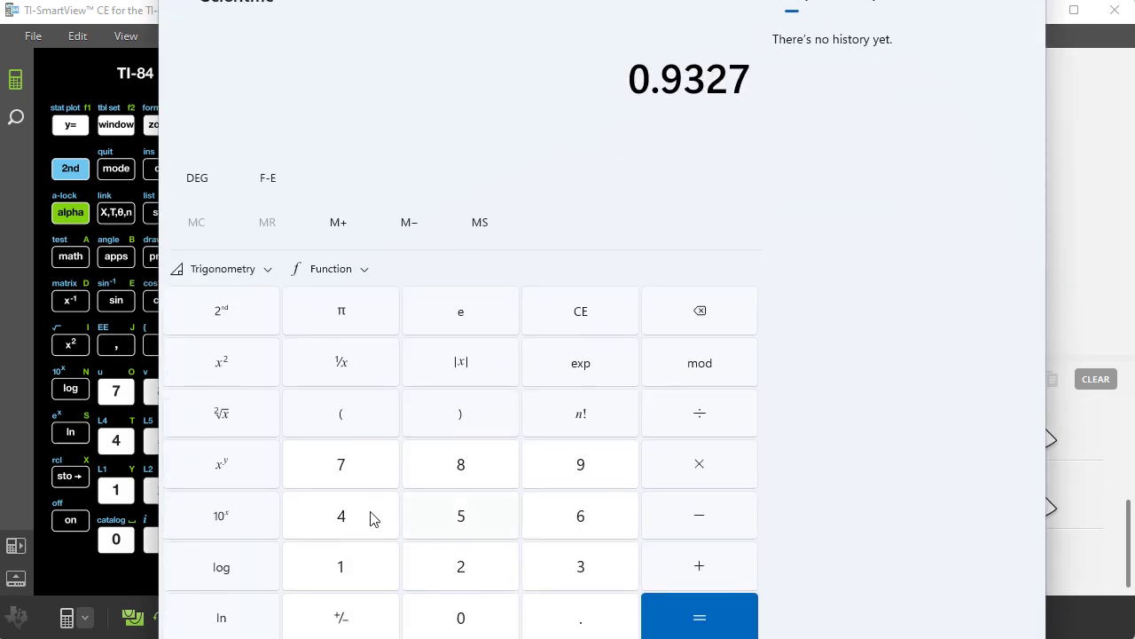
pyautogui.click(236, 369)
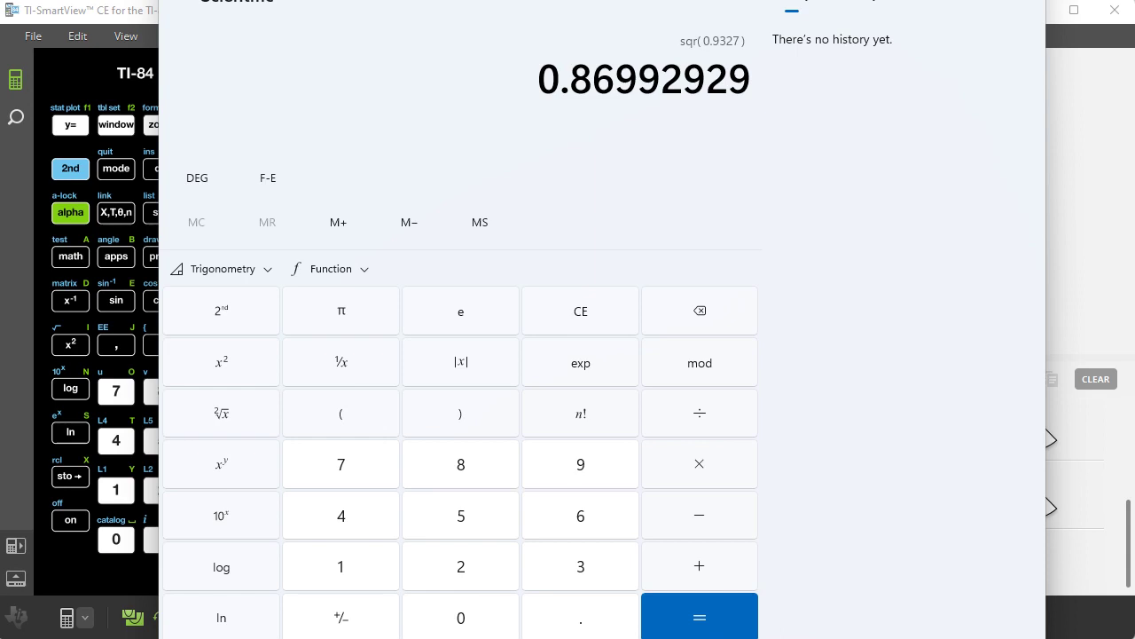
pyautogui.press('super+Down')
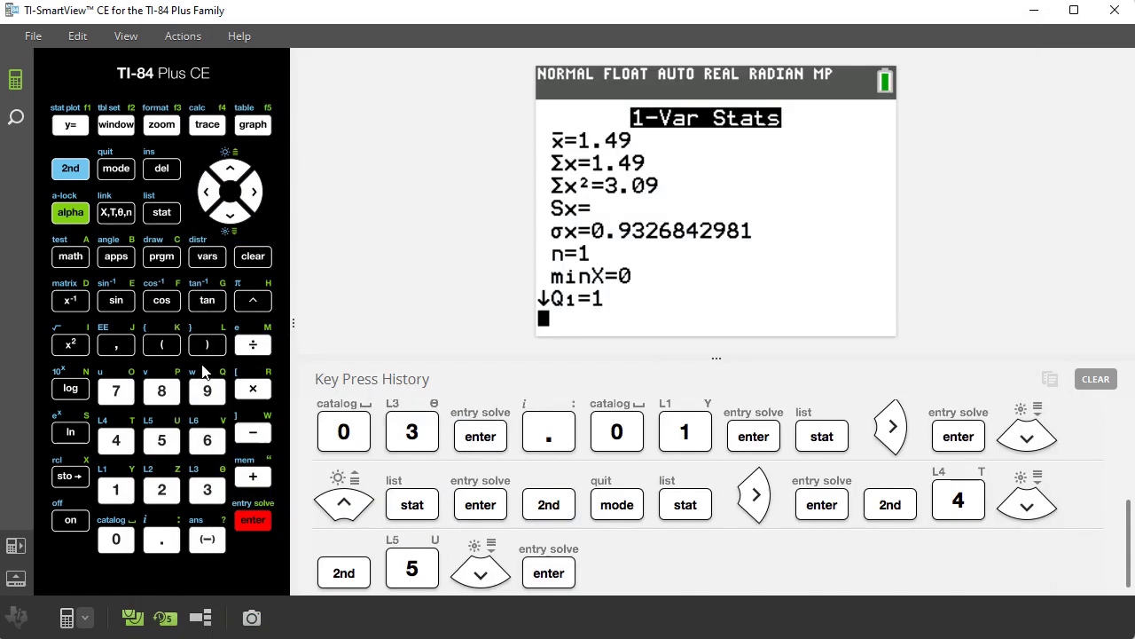
# - Enter and evaluate a mistyped square of 0.9327, then clear it
pyautogui.click(163, 550)
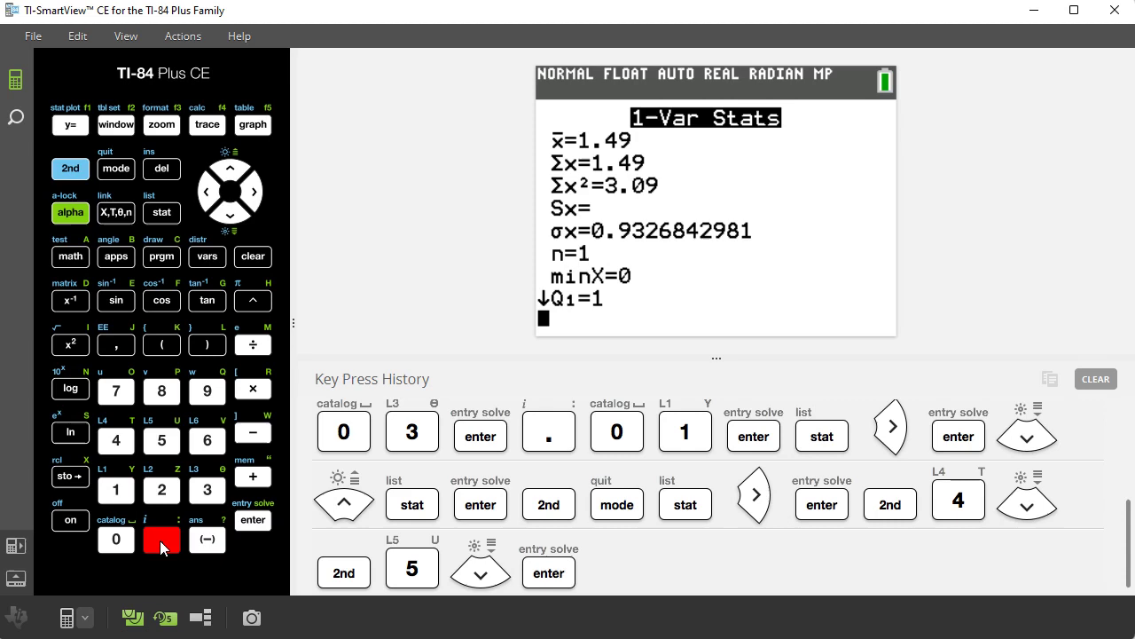
pyautogui.click(217, 396)
pyautogui.click(206, 489)
pyautogui.click(161, 490)
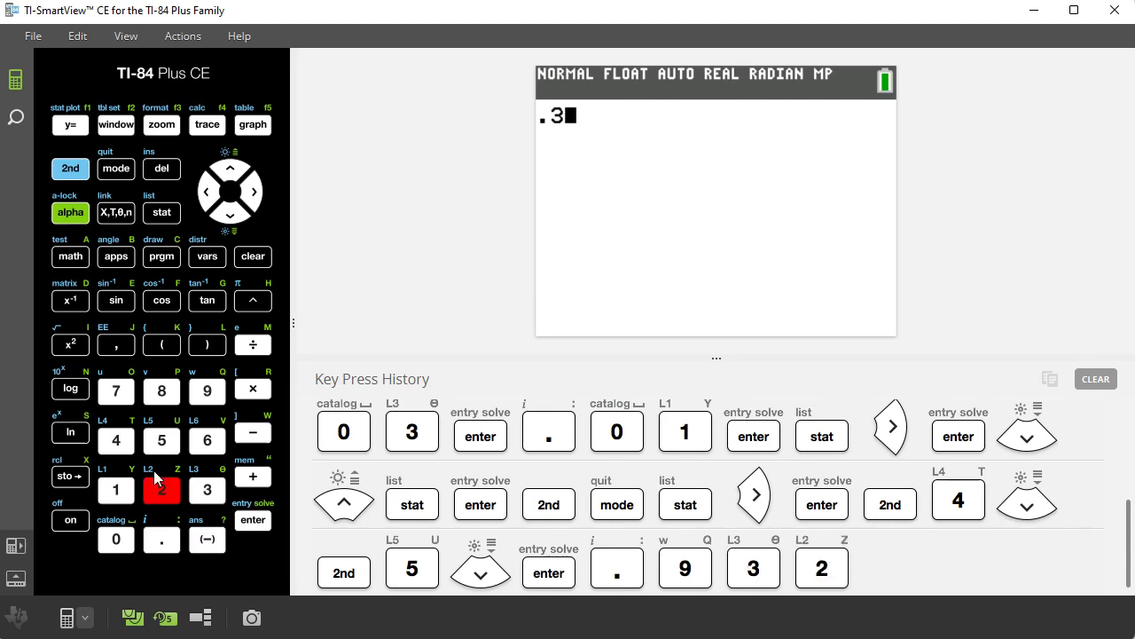
pyautogui.click(115, 390)
pyautogui.click(70, 344)
pyautogui.click(253, 521)
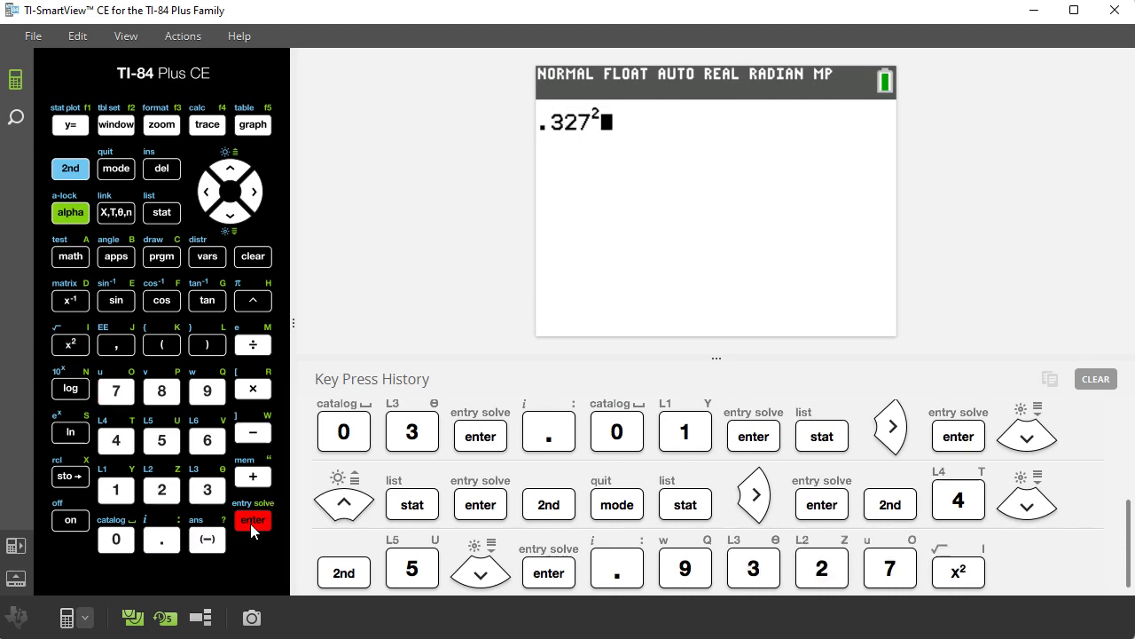
pyautogui.click(256, 267)
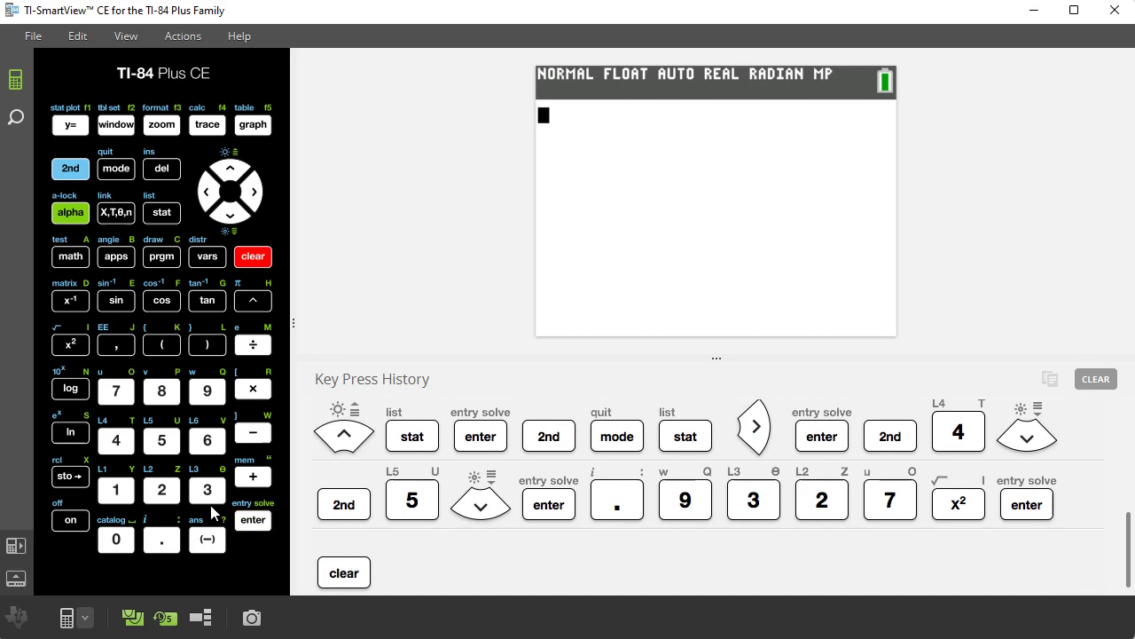
# - Re-enter .9327² on the home screen and evaluate it for the variance
pyautogui.click(161, 539)
pyautogui.click(206, 390)
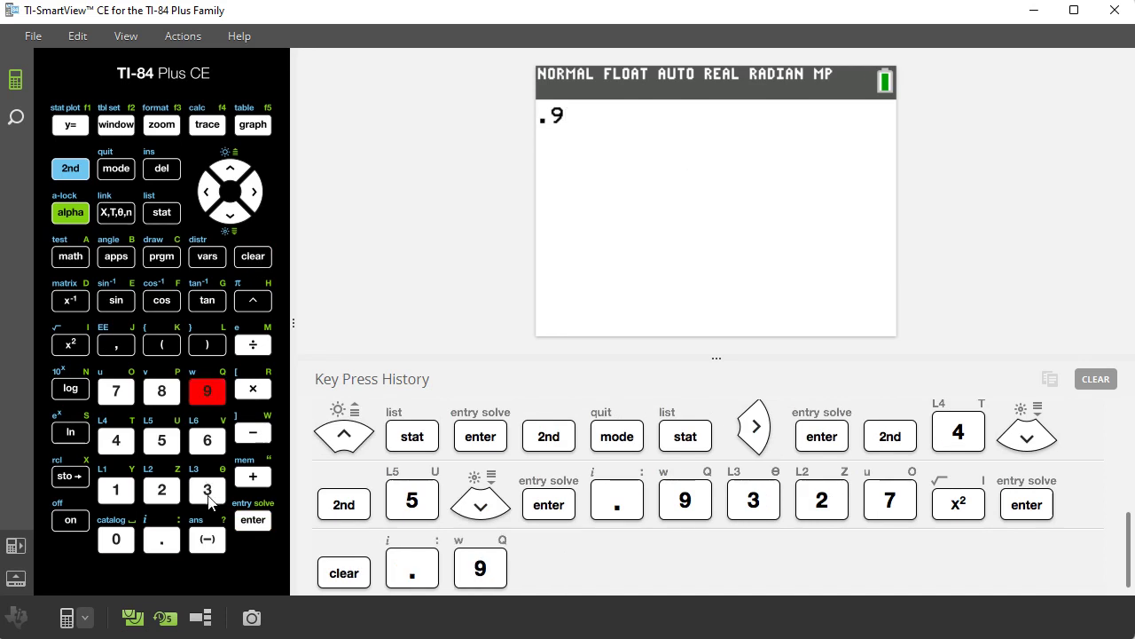
pyautogui.click(209, 490)
pyautogui.click(159, 490)
pyautogui.click(116, 391)
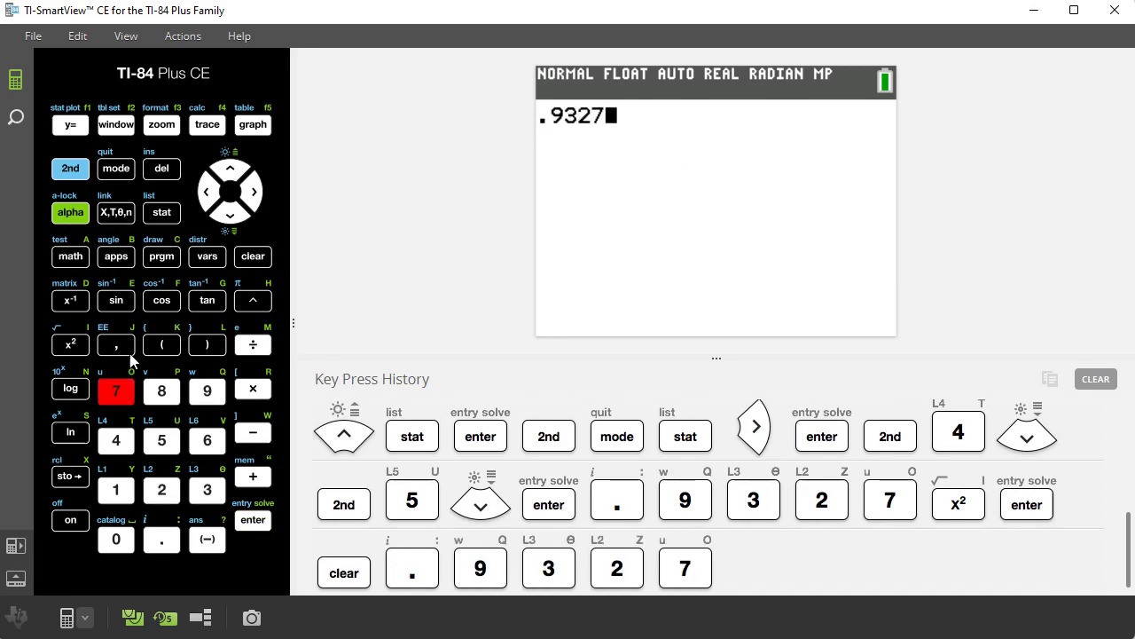
pyautogui.click(87, 349)
pyautogui.click(257, 522)
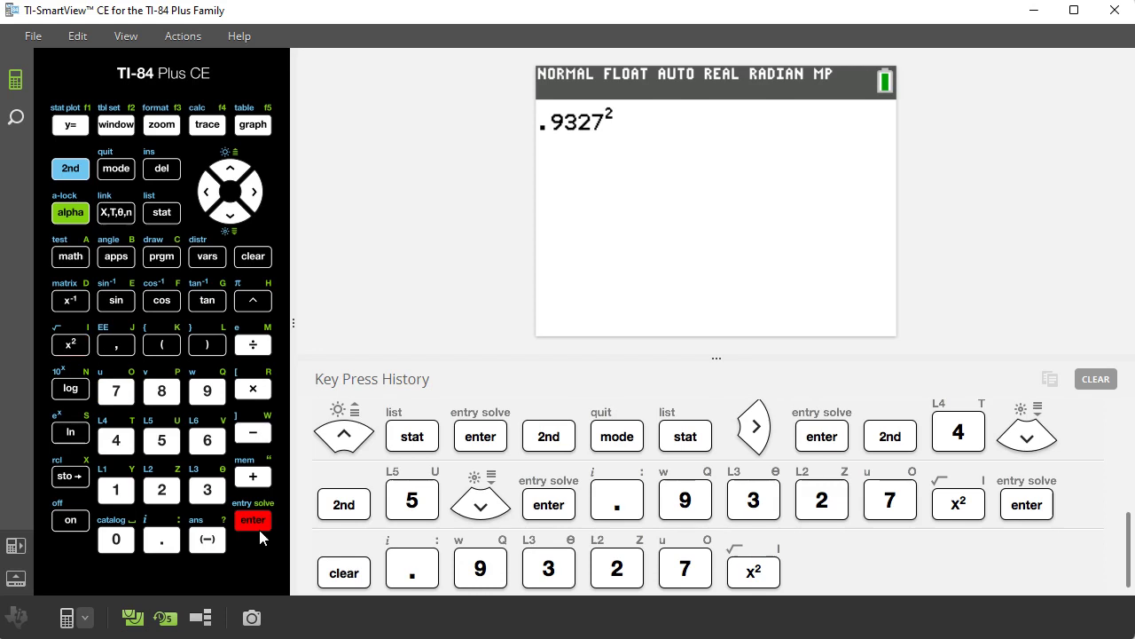